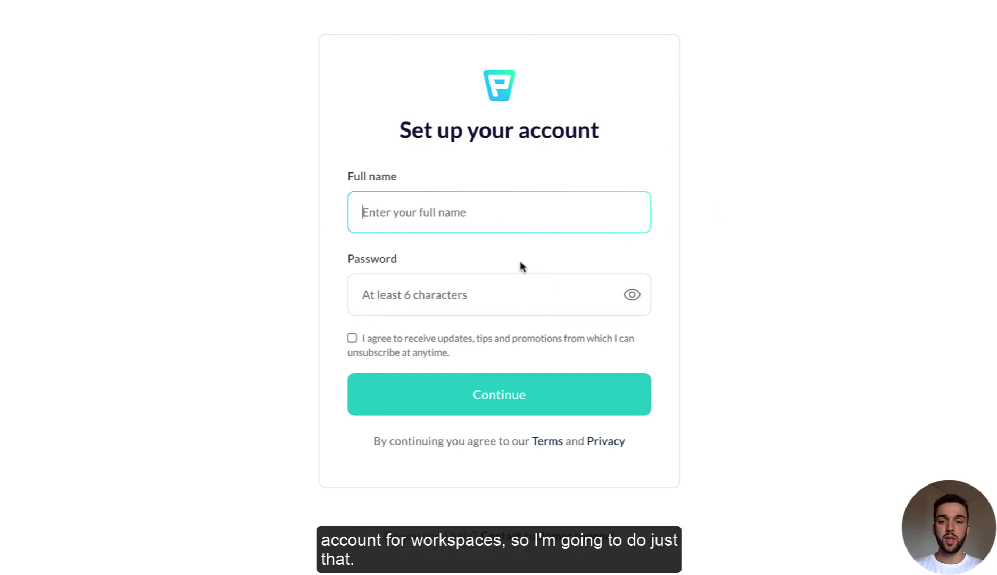
Step: Enter your full name and an account password, and accept the updates consent
key("Tab")
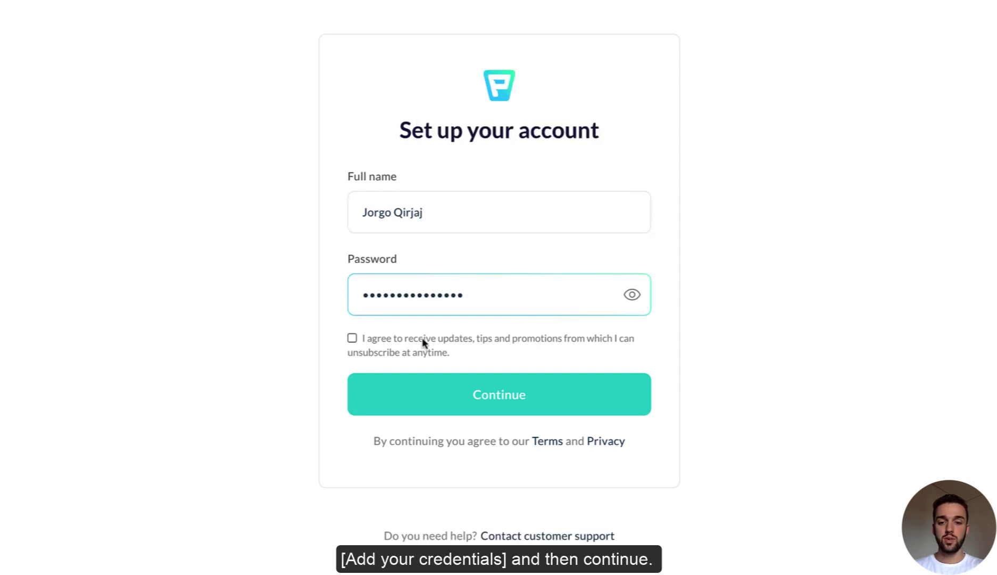
left_click(423, 340)
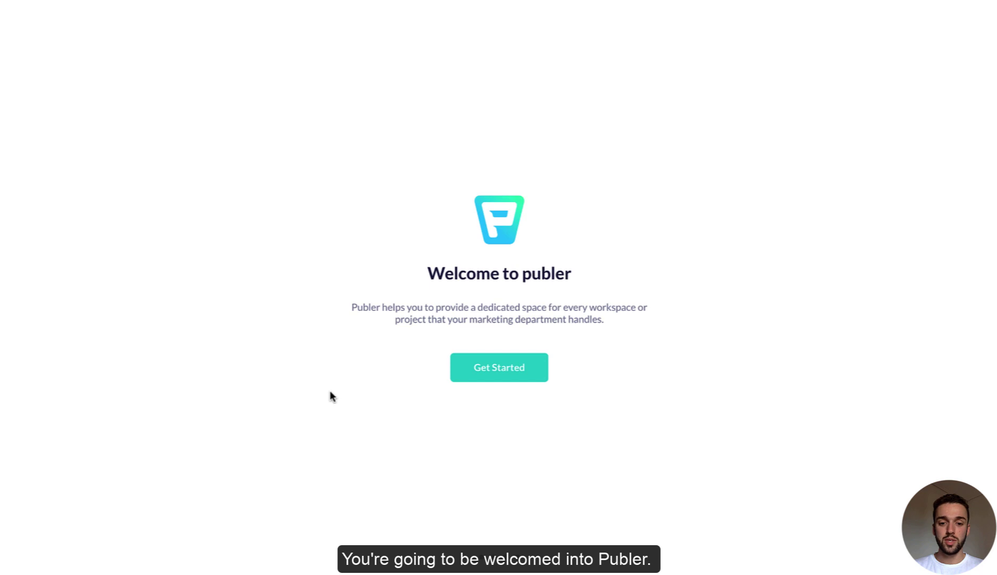
Step: Answer the questionnaire: Social Media Manager, found via Social Media, to track and analyze all channels
left_click(509, 371)
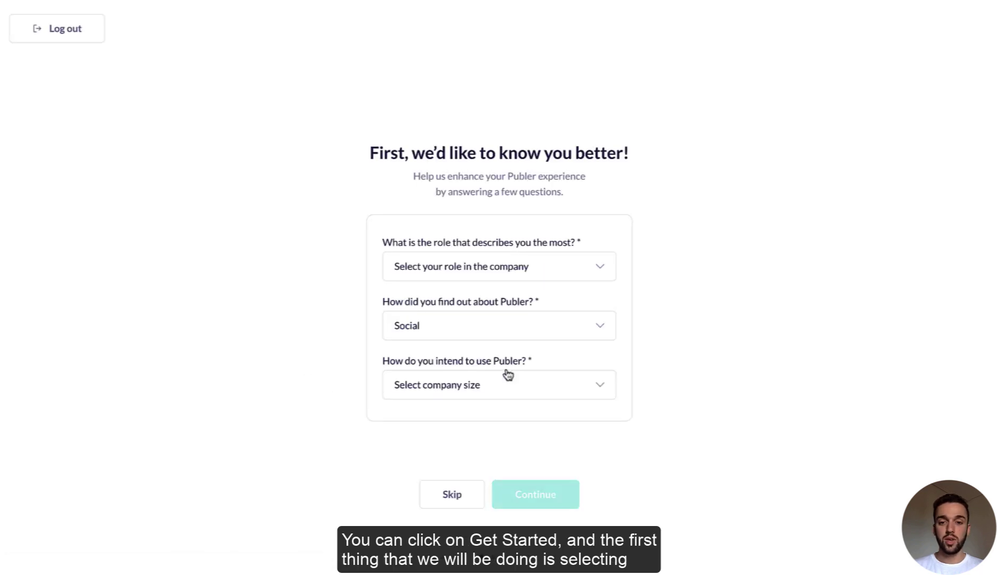
left_click(531, 272)
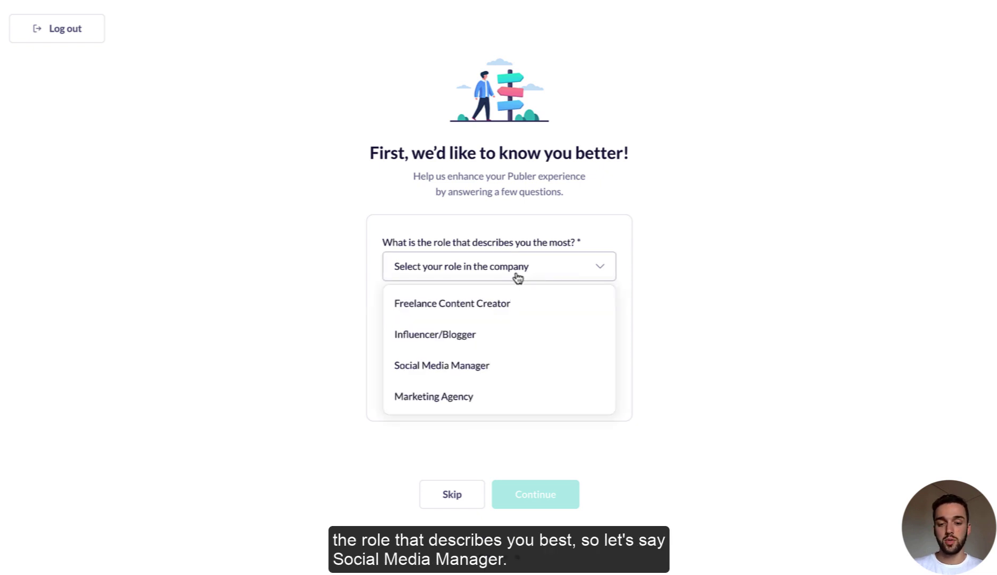
left_click(458, 355)
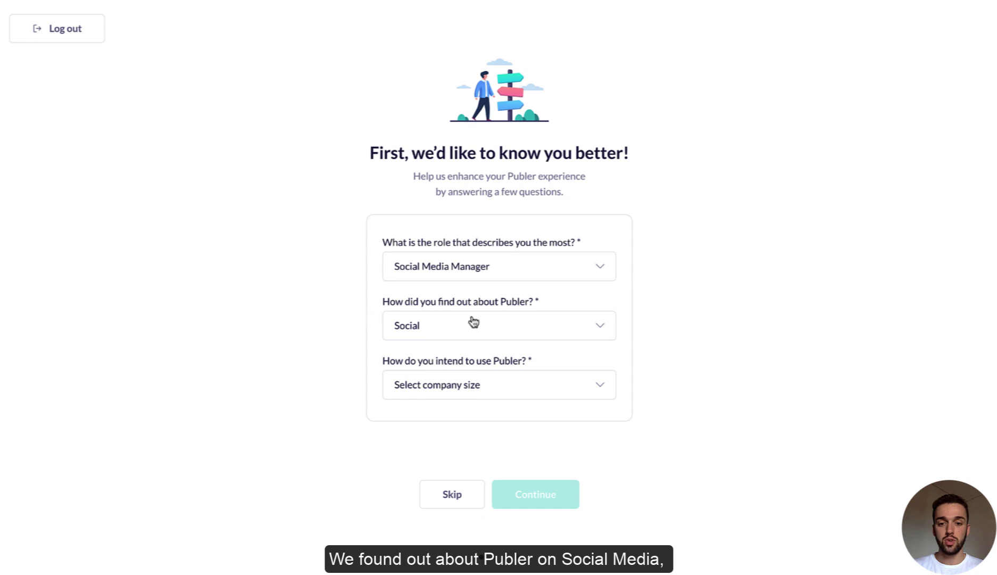
left_click(473, 321)
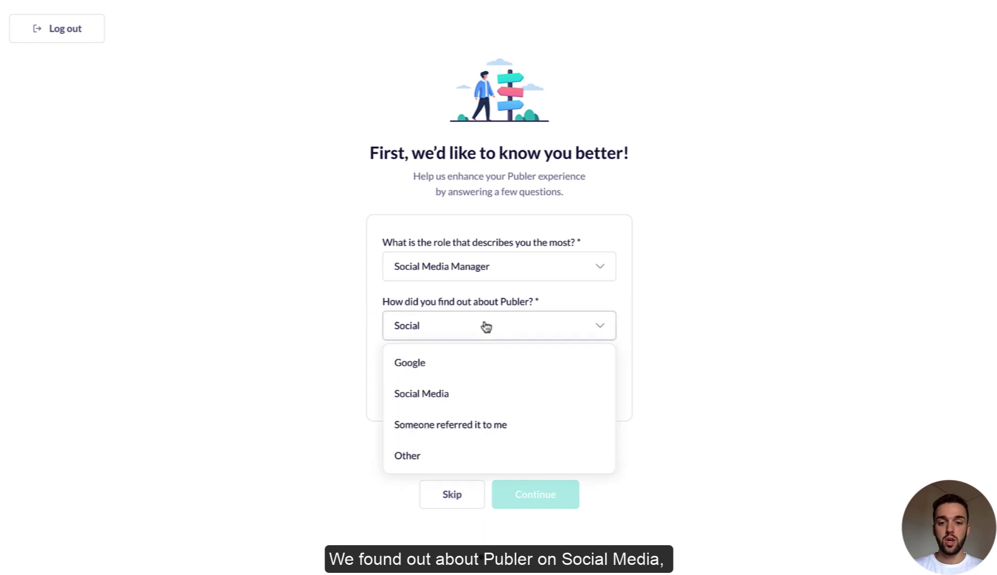
left_click(441, 394)
left_click(510, 386)
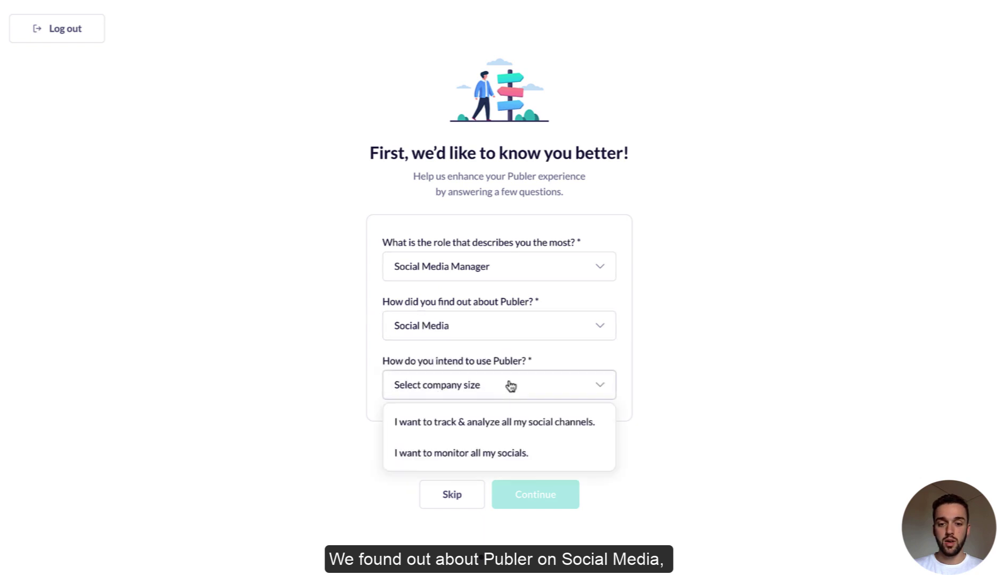
left_click(461, 423)
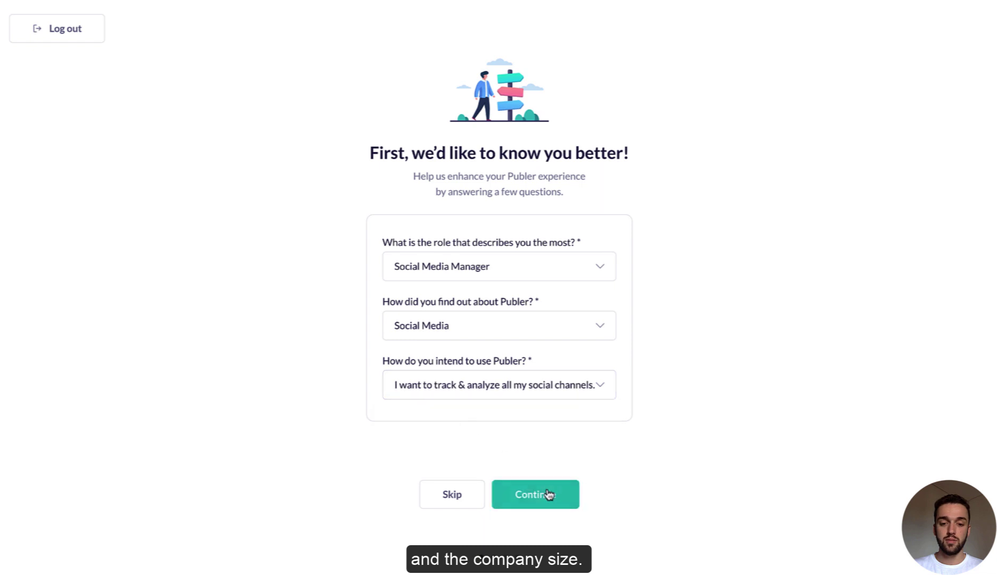
left_click(550, 494)
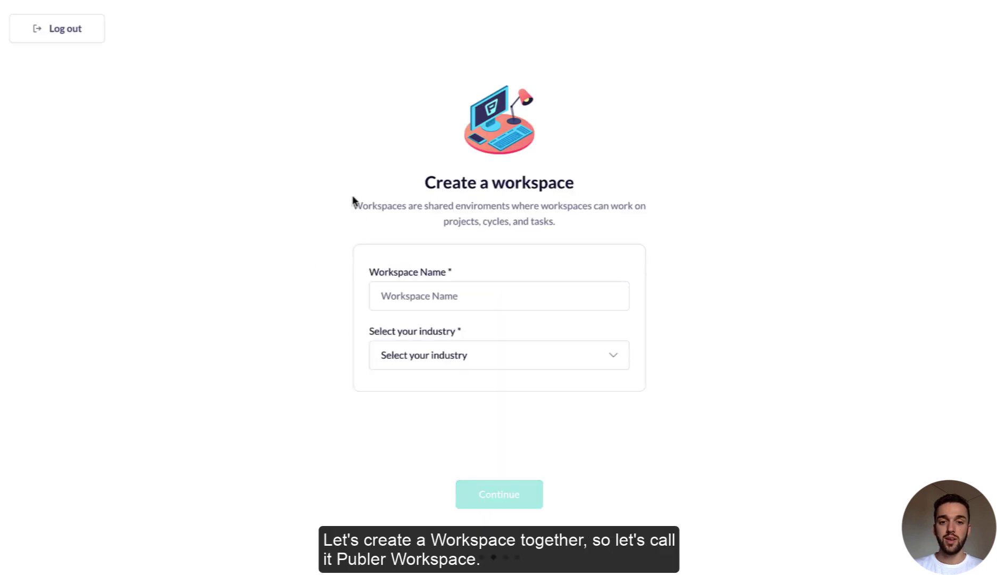
Step: Create a workspace named 'Publer Workspace' in the Technology industry
left_click(480, 298)
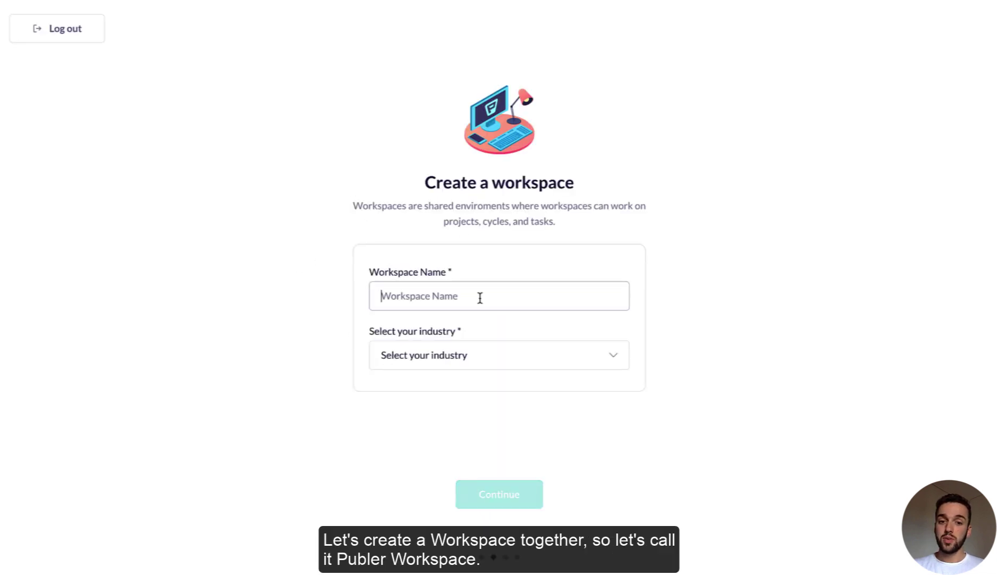
type("Publer Workspace")
left_click(483, 357)
scroll(439, 456, "down", 2)
scroll(439, 456, "down", 2)
scroll(464, 490, "down", 3)
scroll(465, 490, "down", 2)
left_click(409, 492)
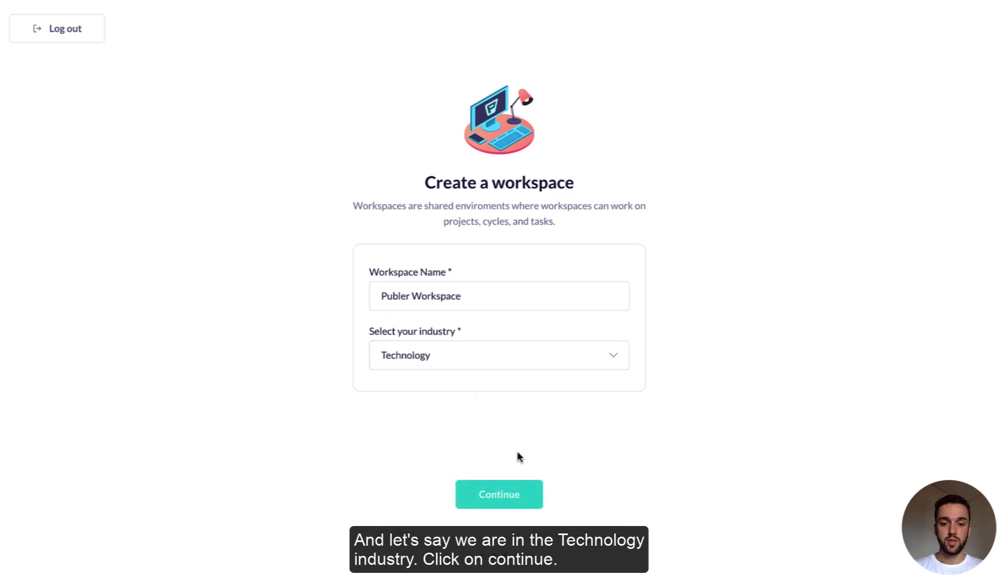
left_click(505, 501)
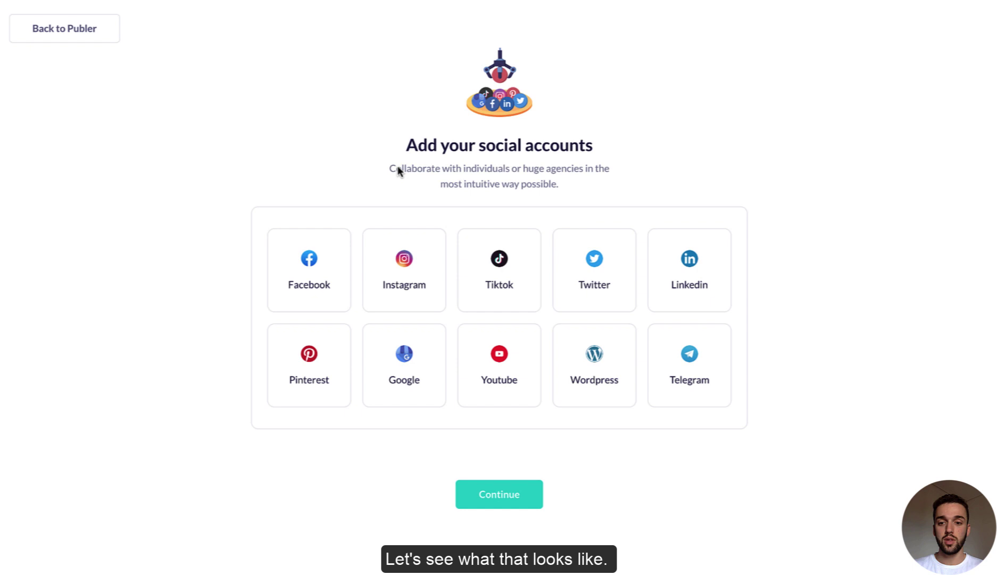
Step: Choose Facebook on the Add your social accounts page
left_click(306, 270)
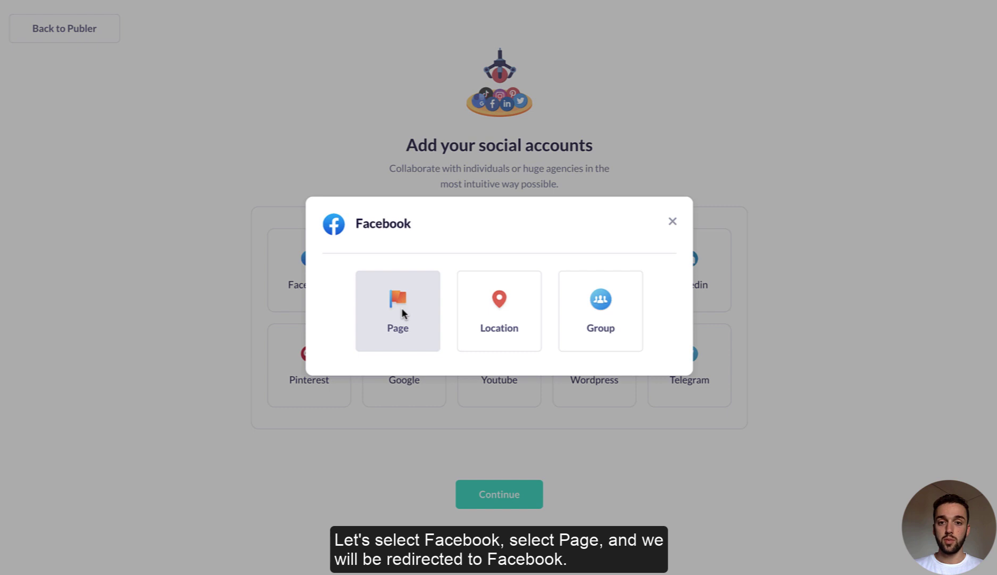
Step: Choose Facebook Page, confirm the saved Facebook password, and approve access as the current profile
left_click(402, 309)
left_click(456, 190)
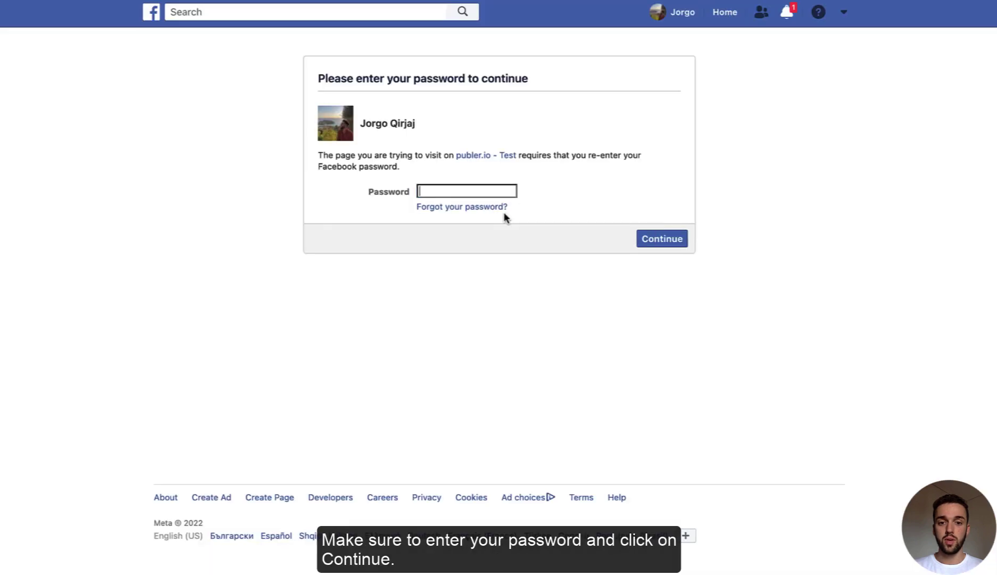
left_click(466, 191)
left_click(498, 229)
left_click(662, 238)
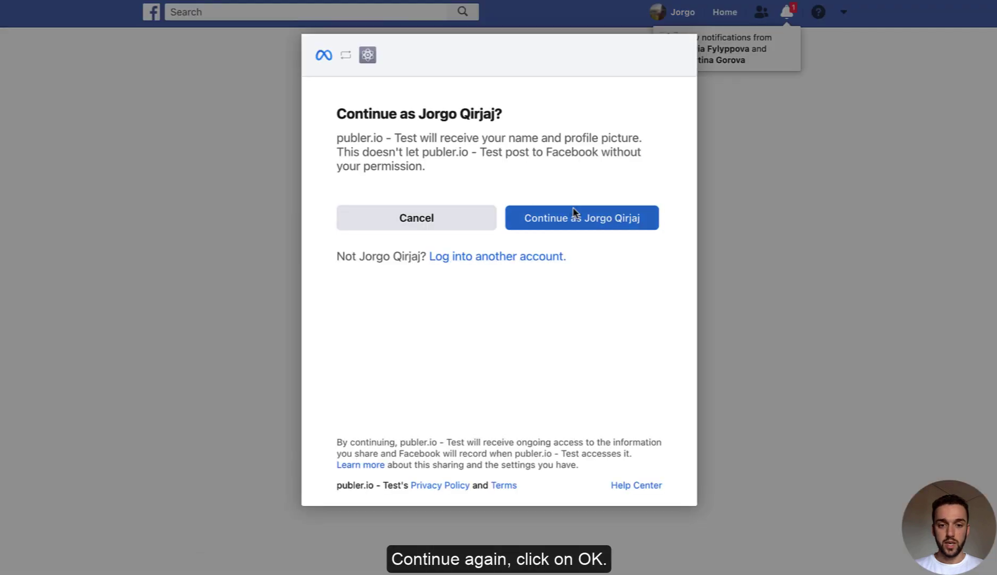
left_click(575, 215)
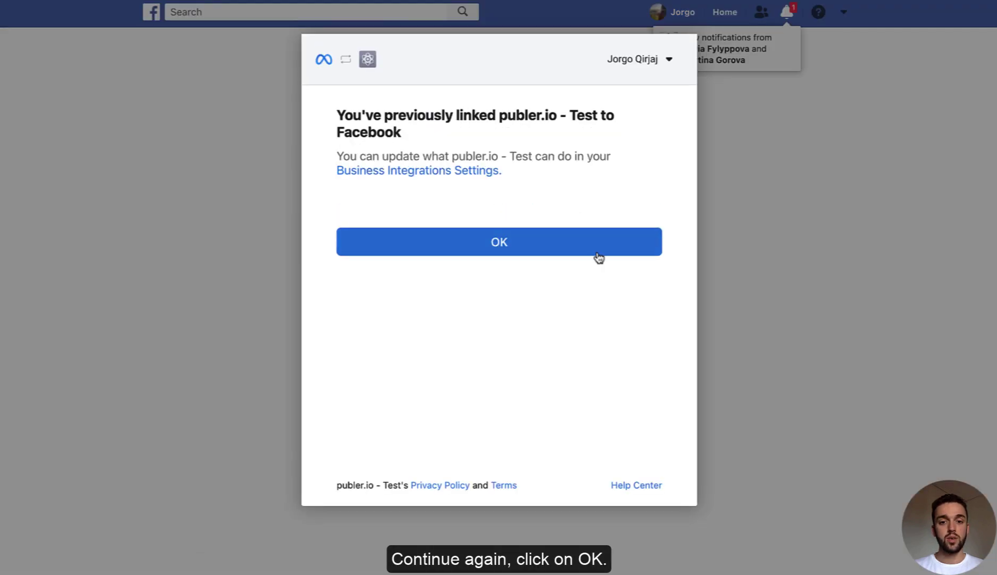
left_click(465, 241)
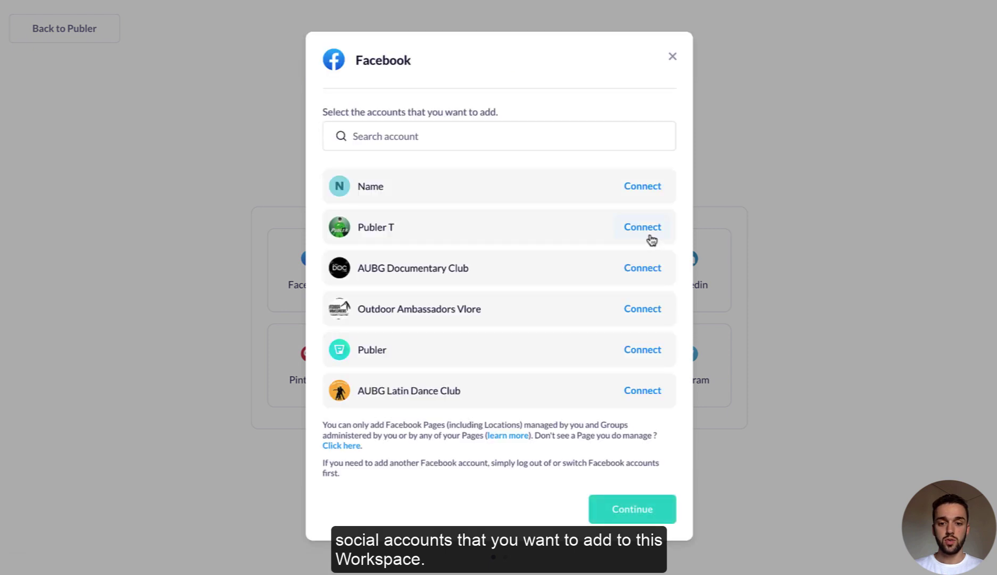
Step: Connect the Publer T Facebook page and finish the social accounts step
left_click(643, 229)
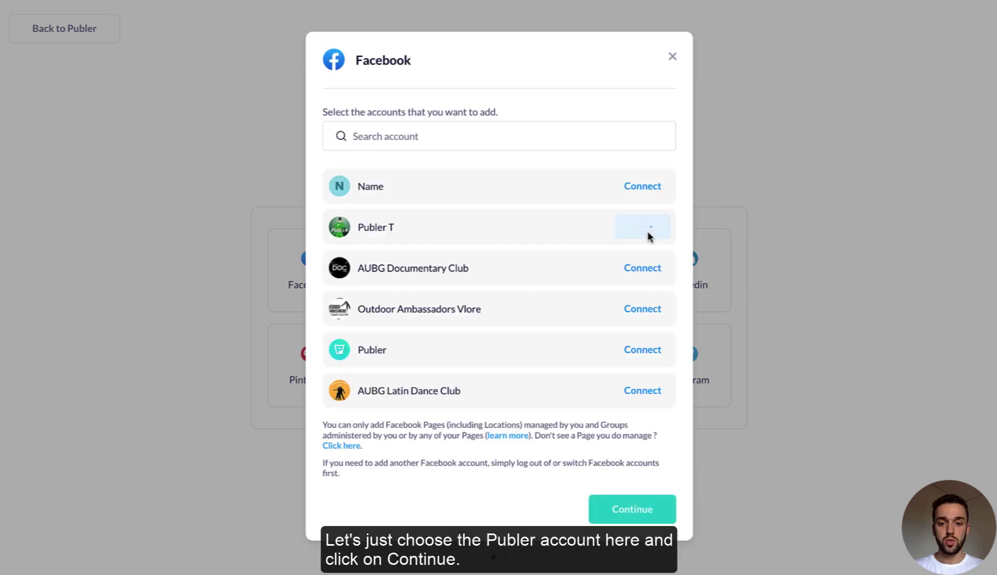
left_click(638, 510)
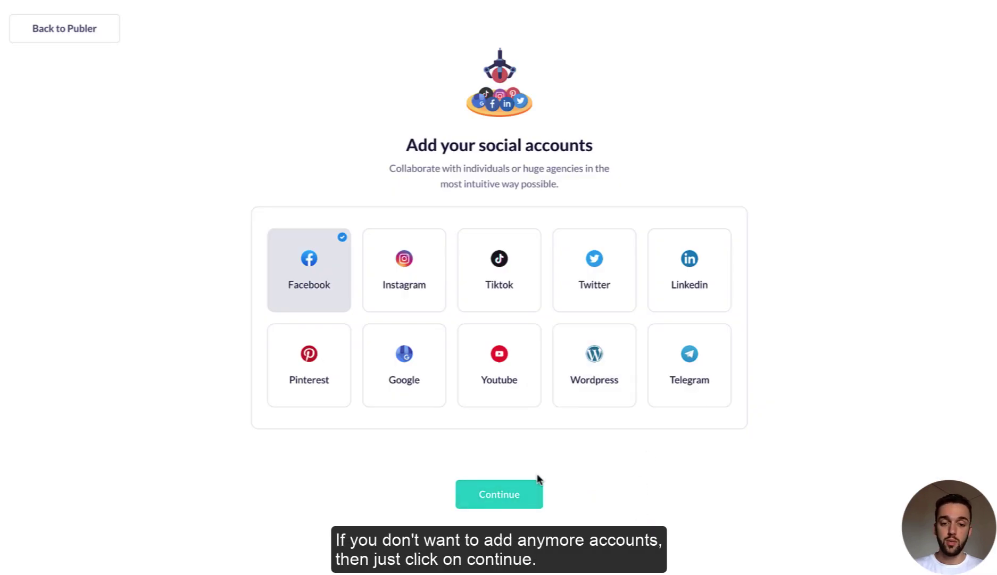
left_click(513, 486)
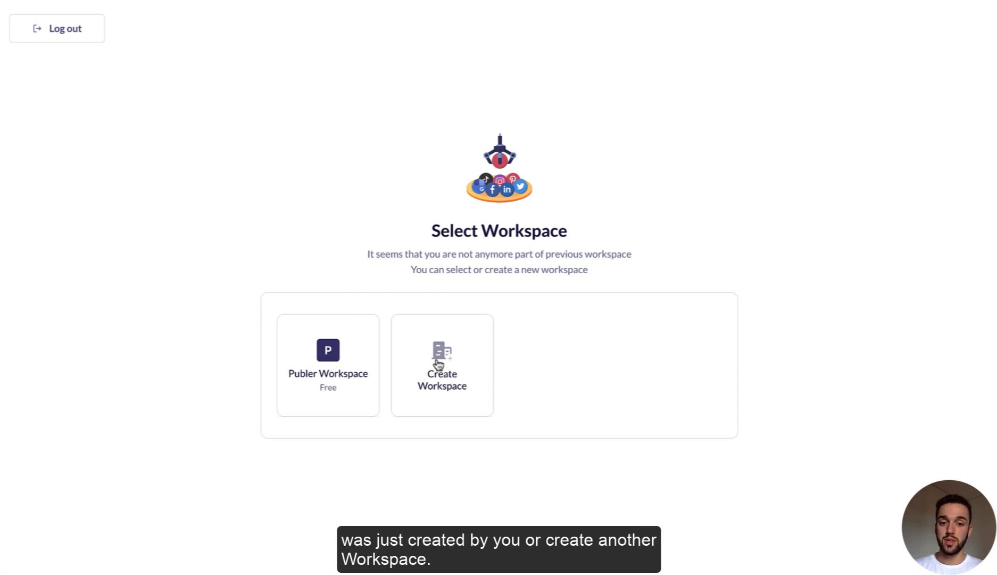
Step: Open Publer Workspace and place the cursor in the empty post composer
left_click(339, 354)
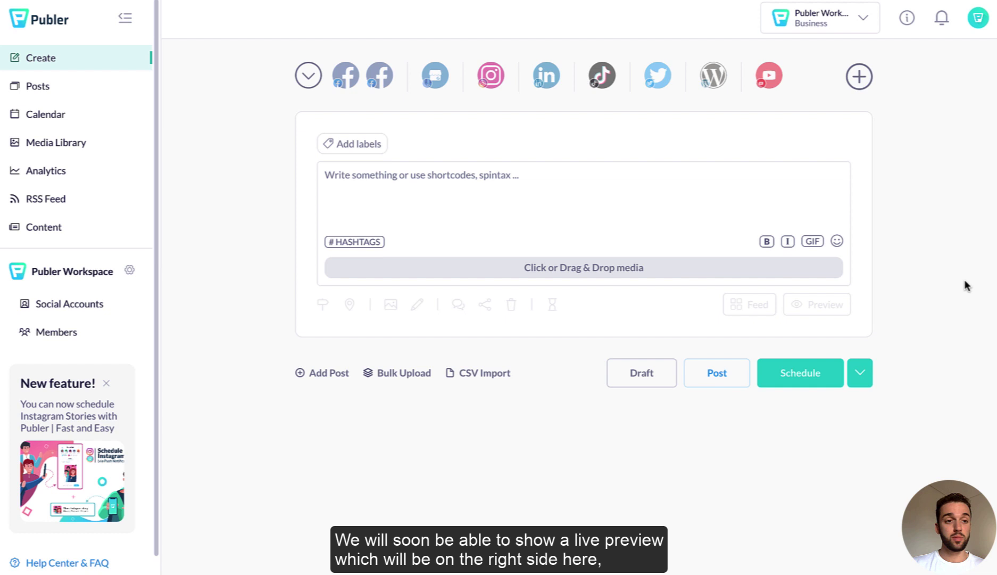
left_click(572, 173)
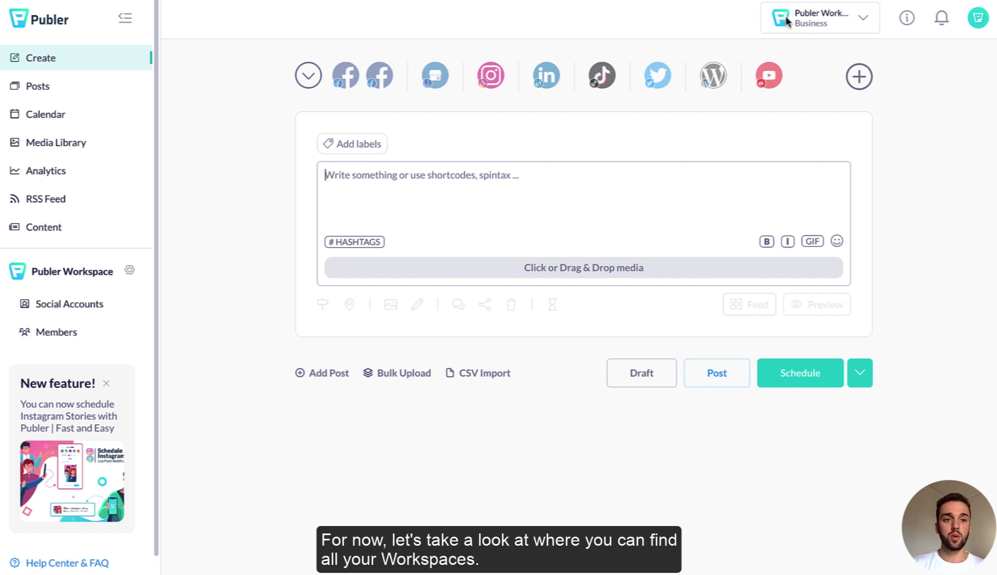
left_click(860, 24)
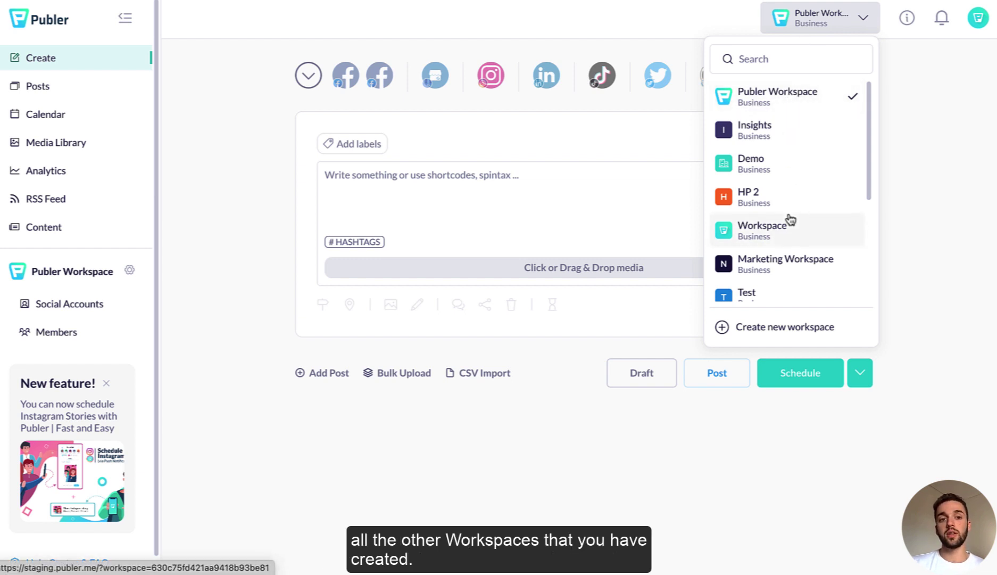
left_click(799, 334)
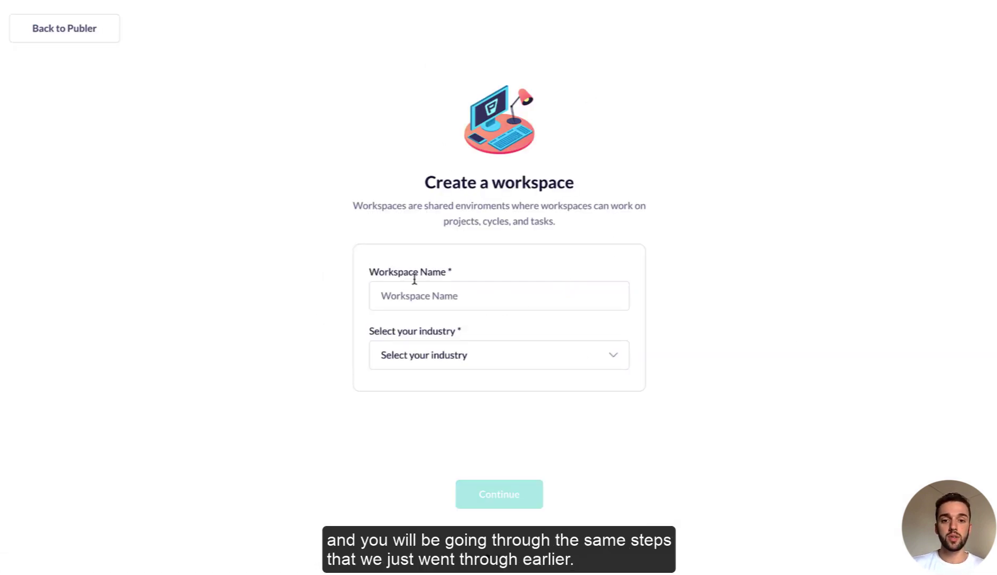
left_click(81, 36)
left_click(816, 24)
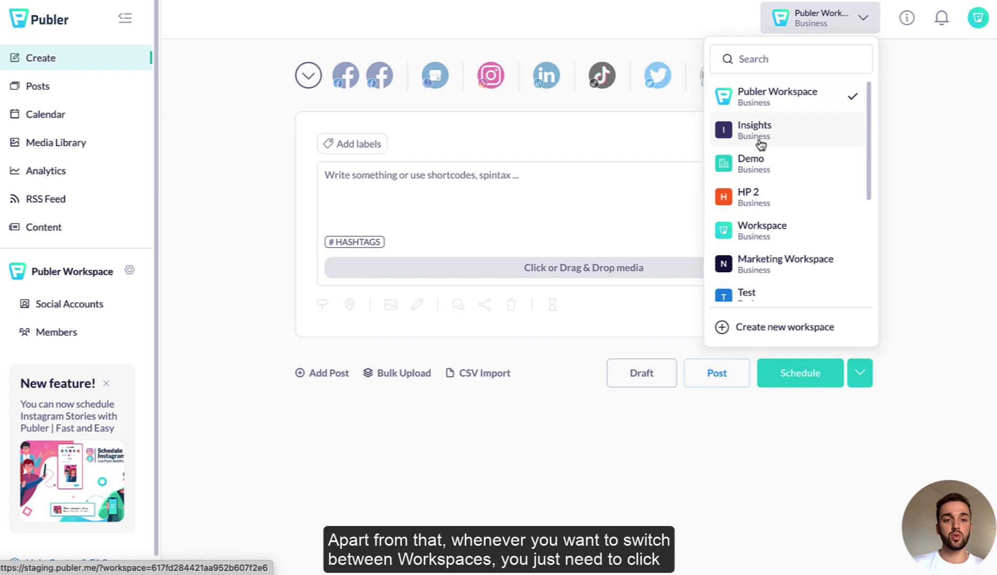
scroll(758, 227, "down", 3)
scroll(754, 224, "up", 3)
left_click(779, 101)
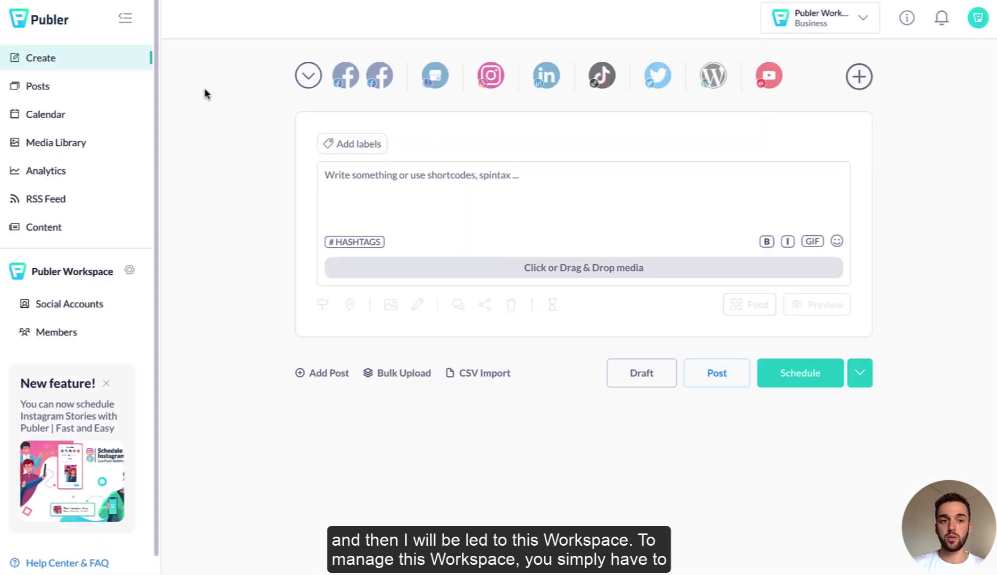
left_click(815, 16)
left_click(815, 16)
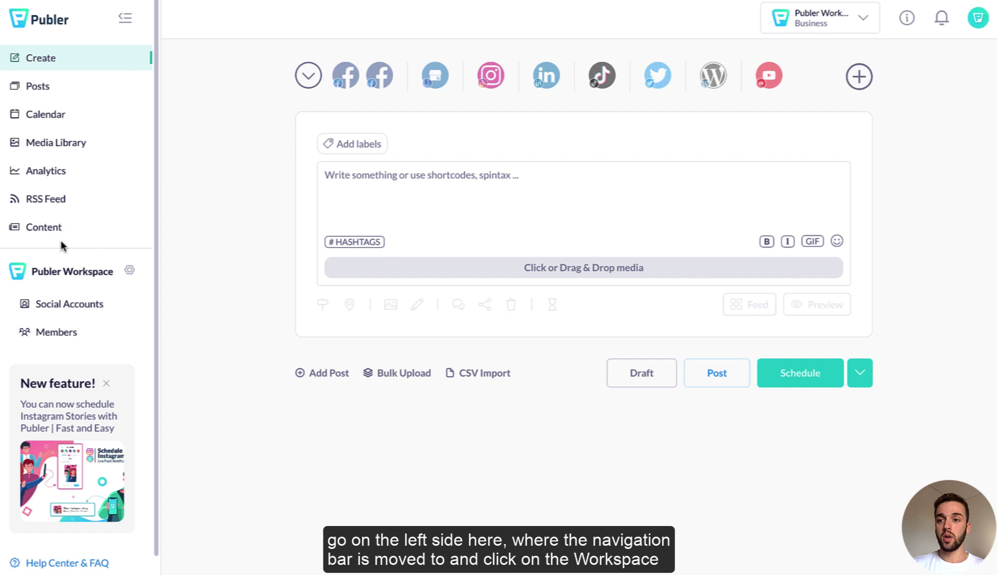
left_click(129, 273)
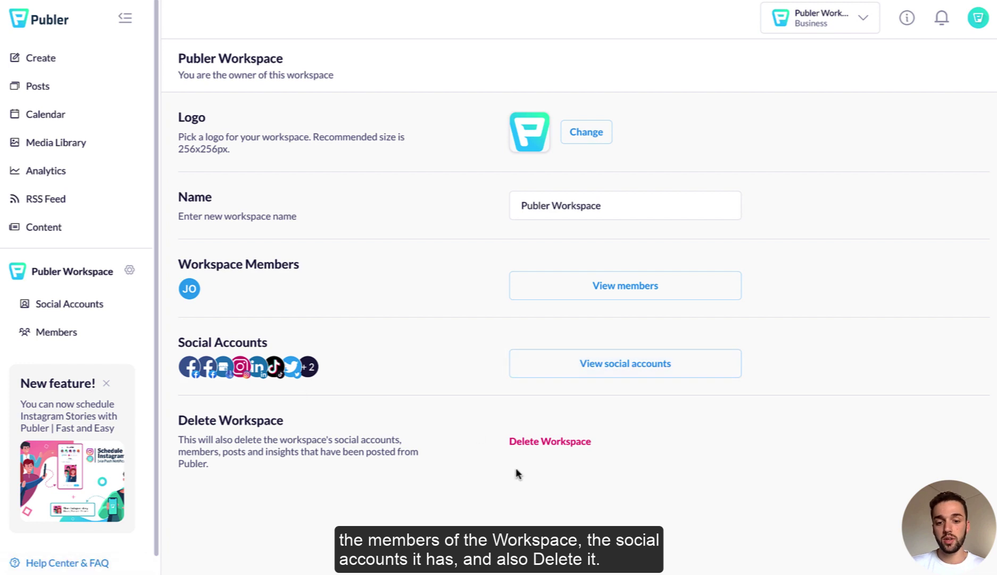
left_click(547, 442)
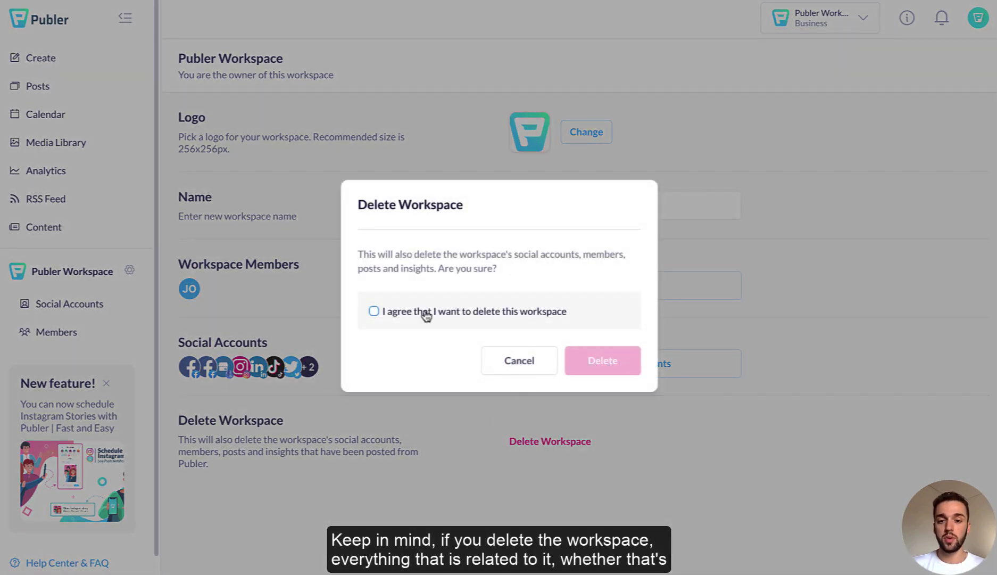
left_click(520, 362)
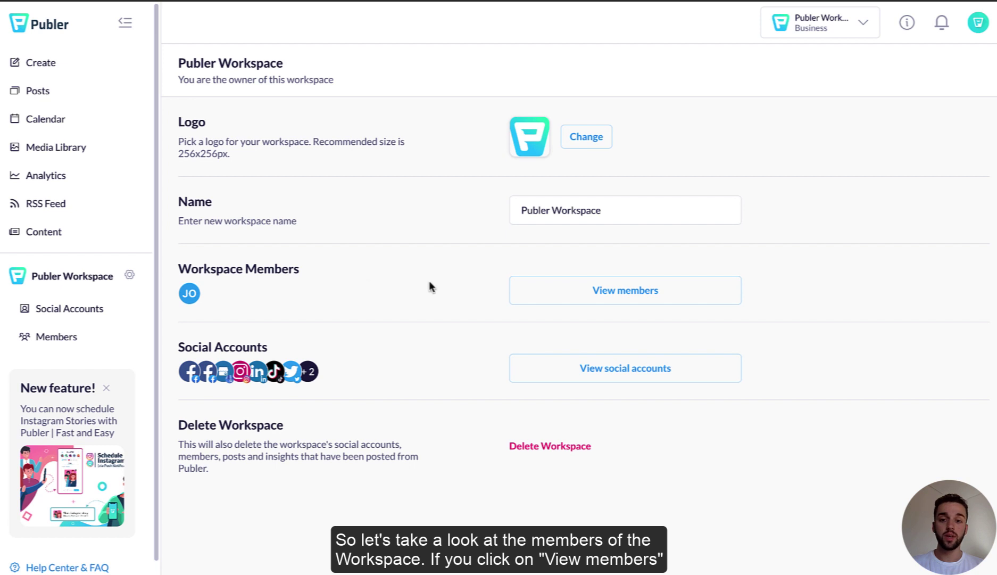
Step: Start a new Admin invitation from the members list and enter the invitee's e-mail
left_click(592, 293)
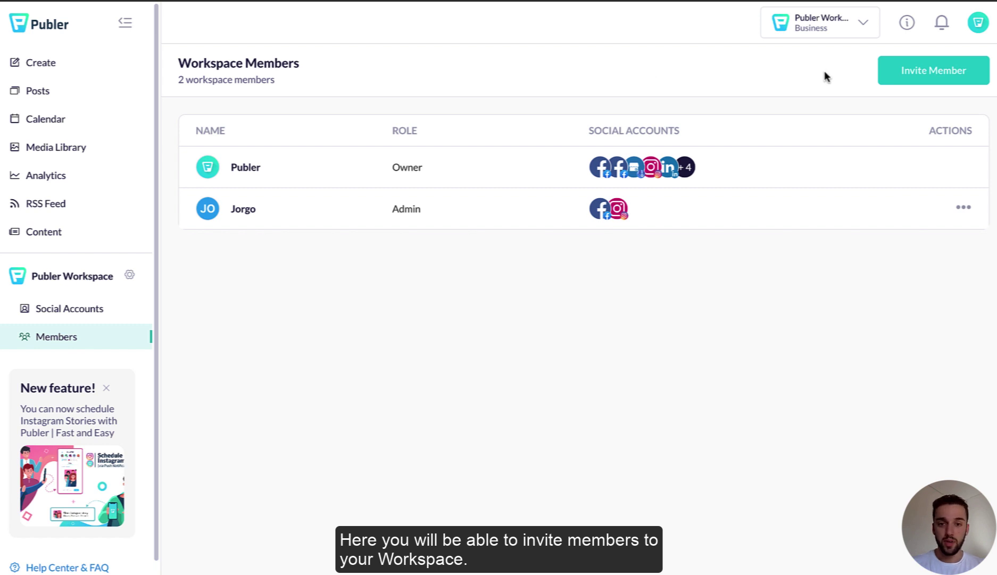
left_click(928, 76)
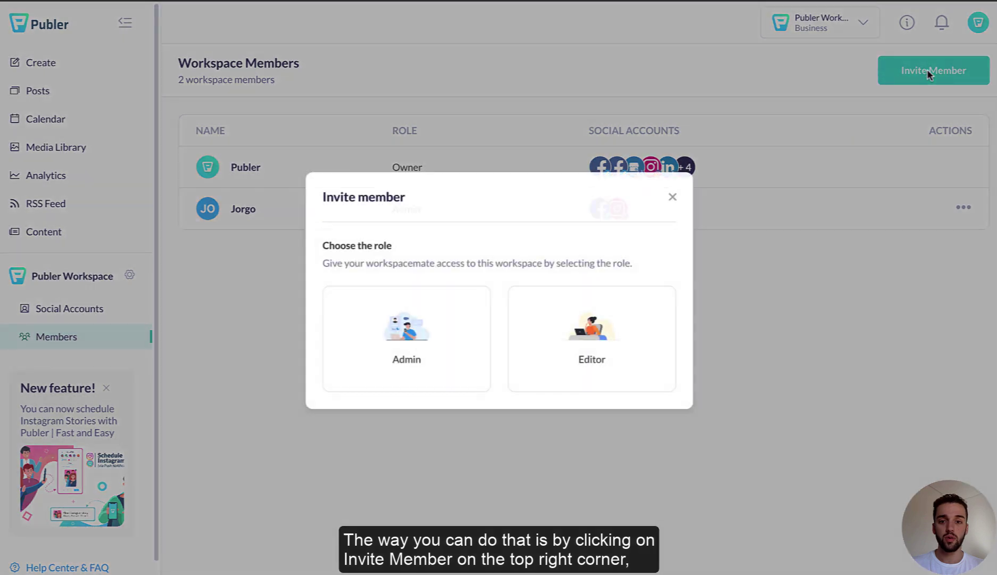
left_click(408, 349)
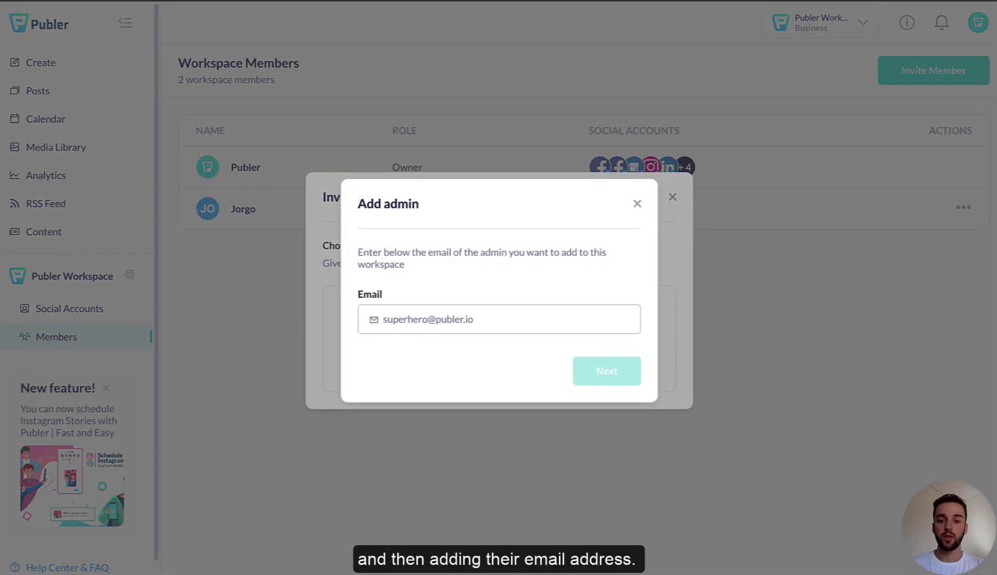
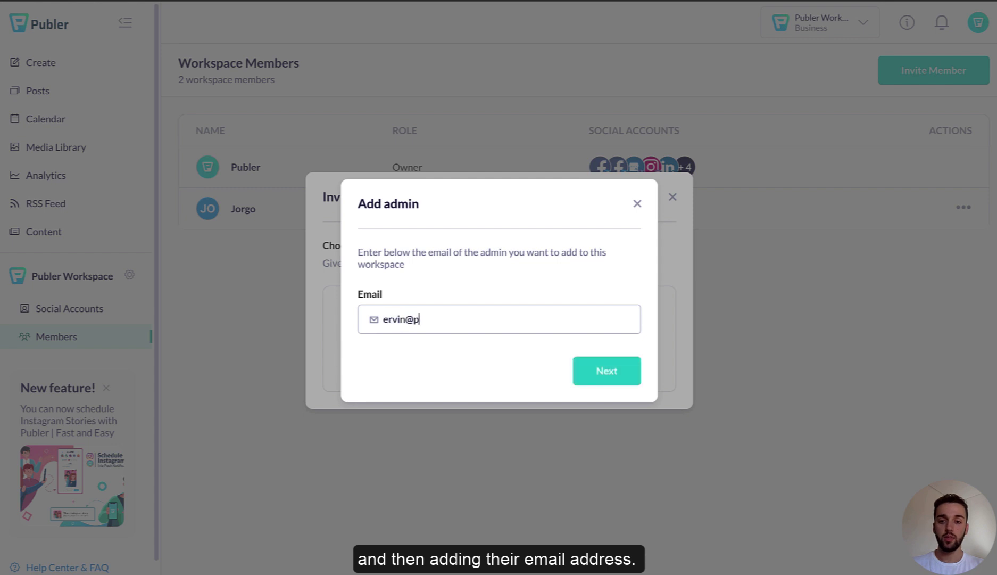
left_click(598, 371)
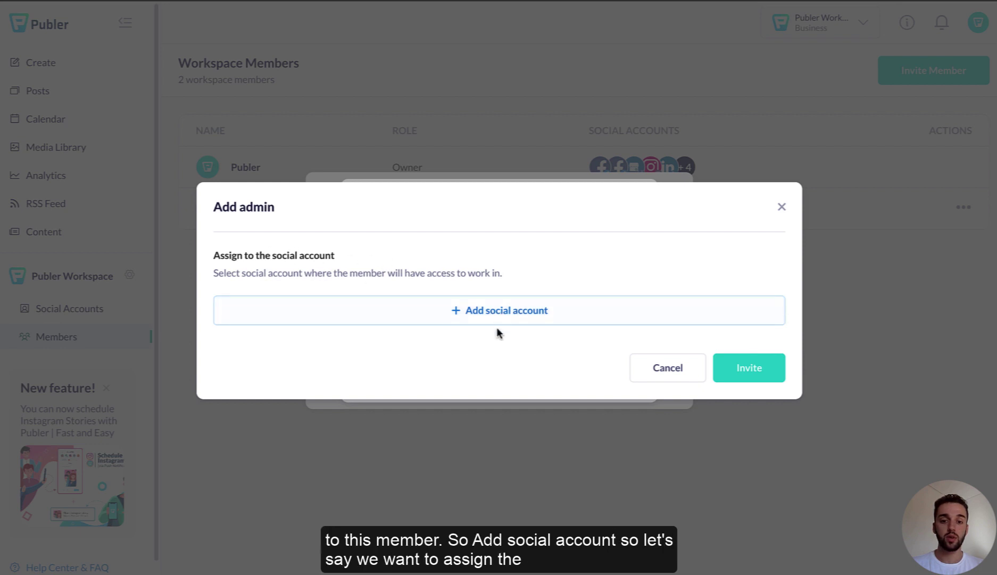
Step: Give the invited admin access to Facebook Page, Instagram and TikTok
left_click(503, 314)
scroll(407, 372, "down", 2)
scroll(349, 352, "up", 1)
left_click(300, 393)
scroll(319, 372, "down", 2)
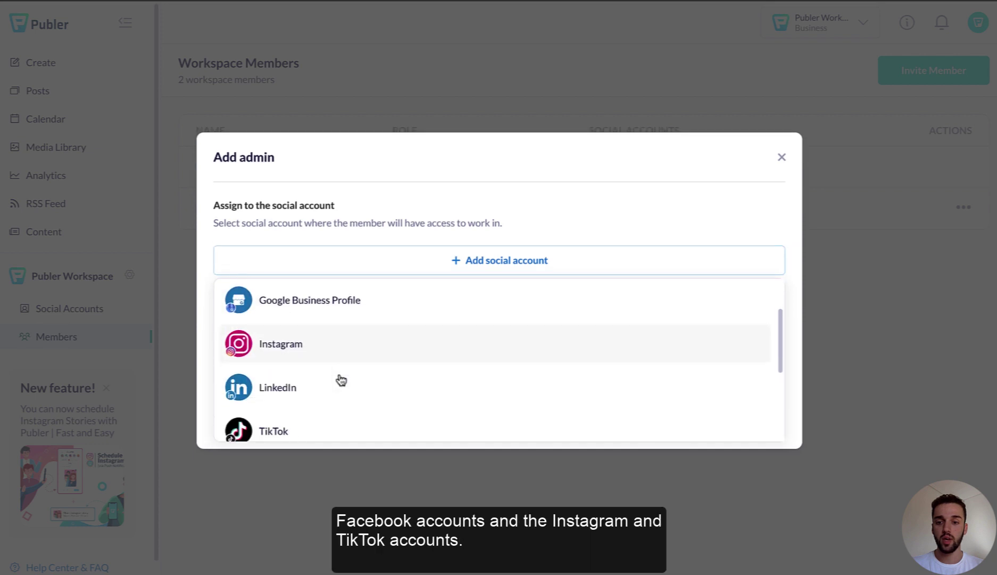
left_click(289, 344)
left_click(271, 361)
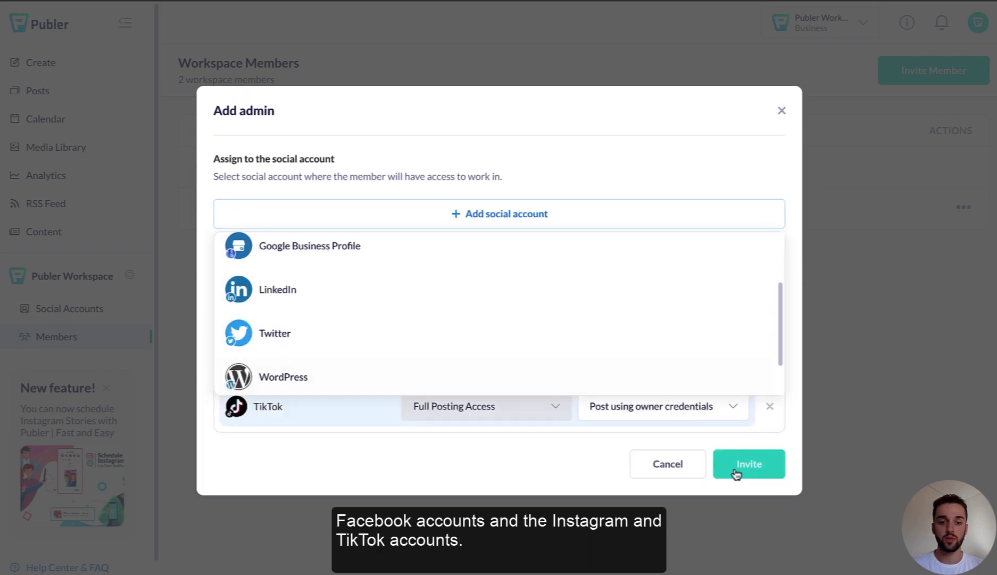
left_click(532, 451)
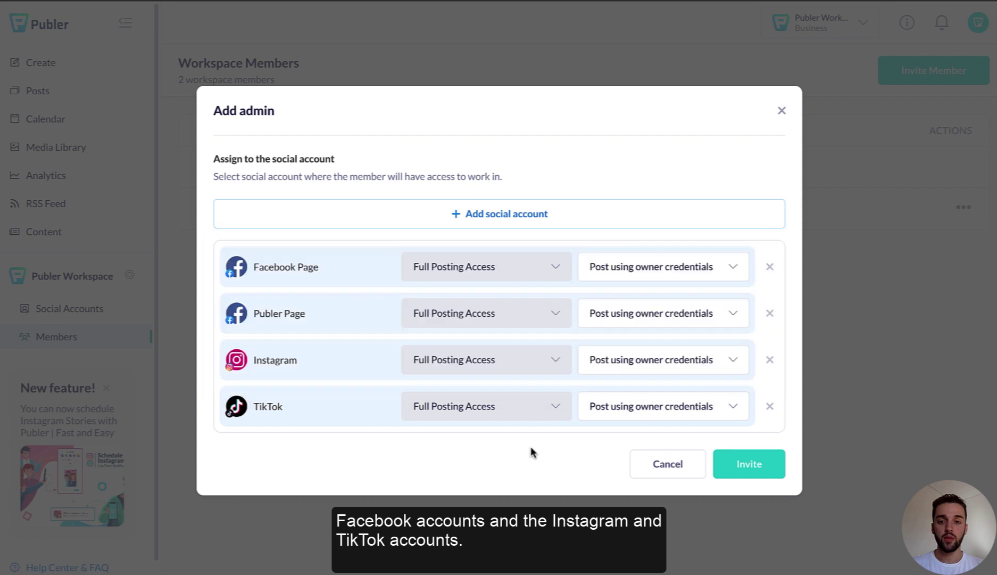
Step: Keep owner credentials for Facebook Page posting, send the invitation, and return to workspace settings
left_click(739, 273)
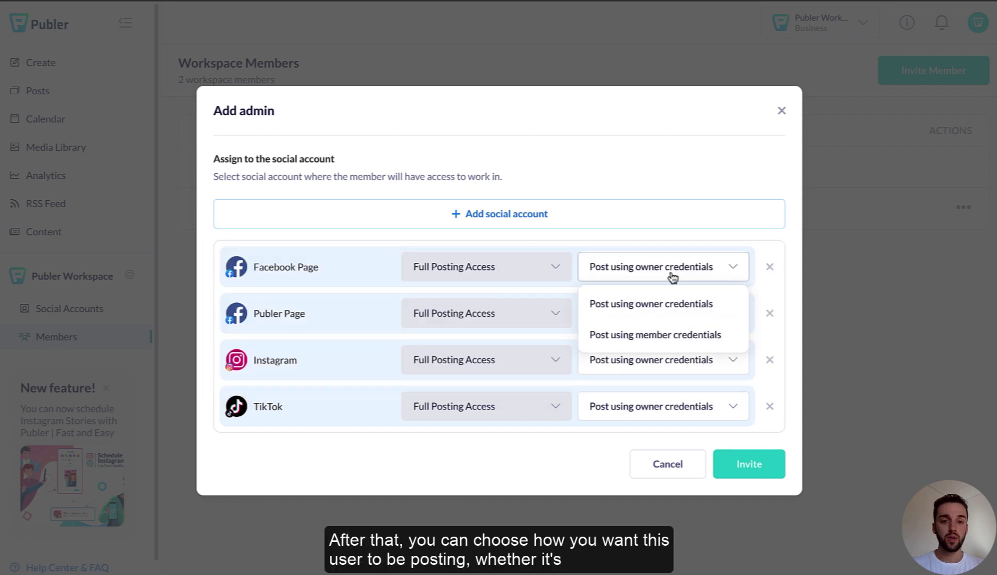
left_click(670, 303)
left_click(743, 468)
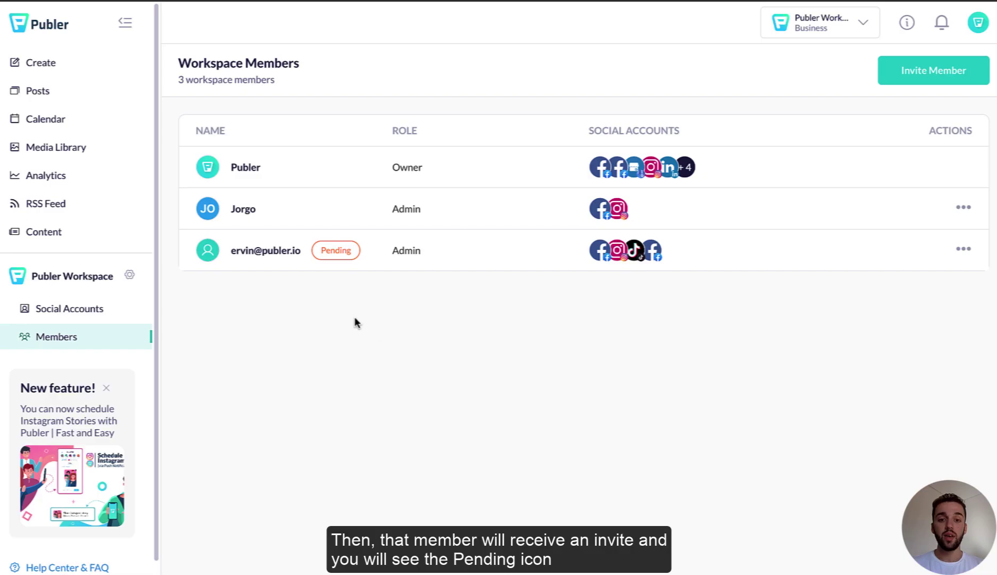
mouse_move(327, 250)
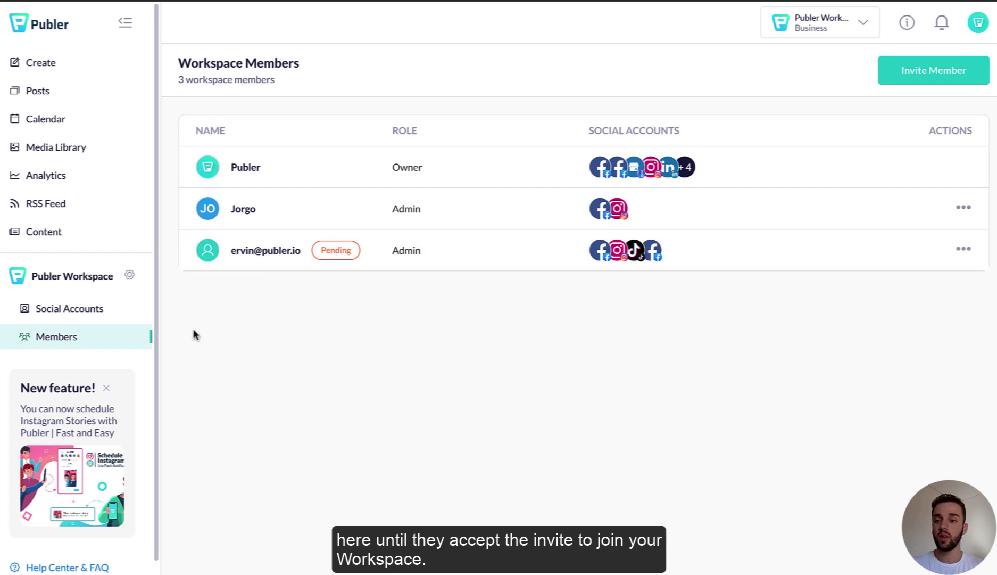
left_click(130, 275)
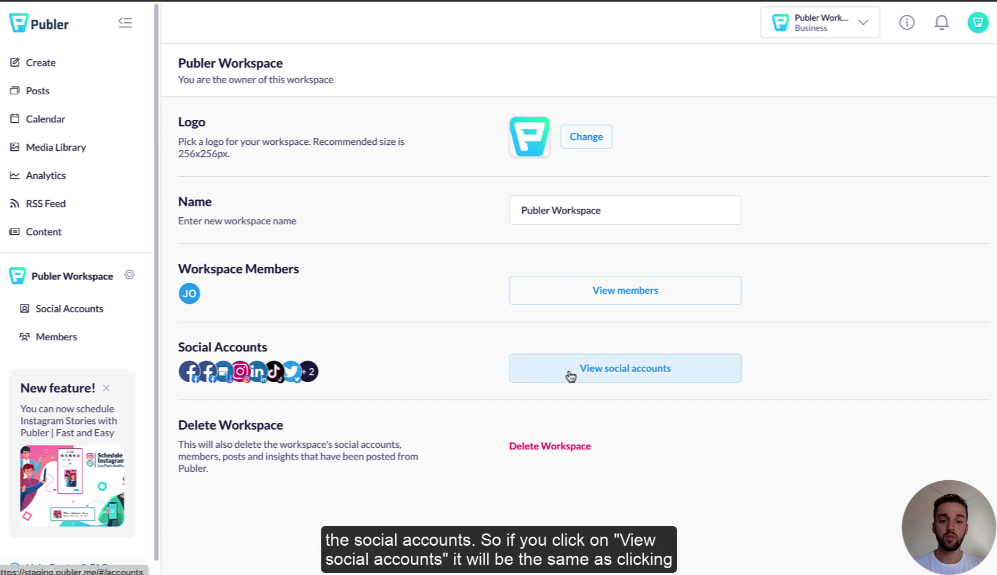
Step: Review the Social Accounts list, opening and then closing the Instagram connection window
left_click(89, 312)
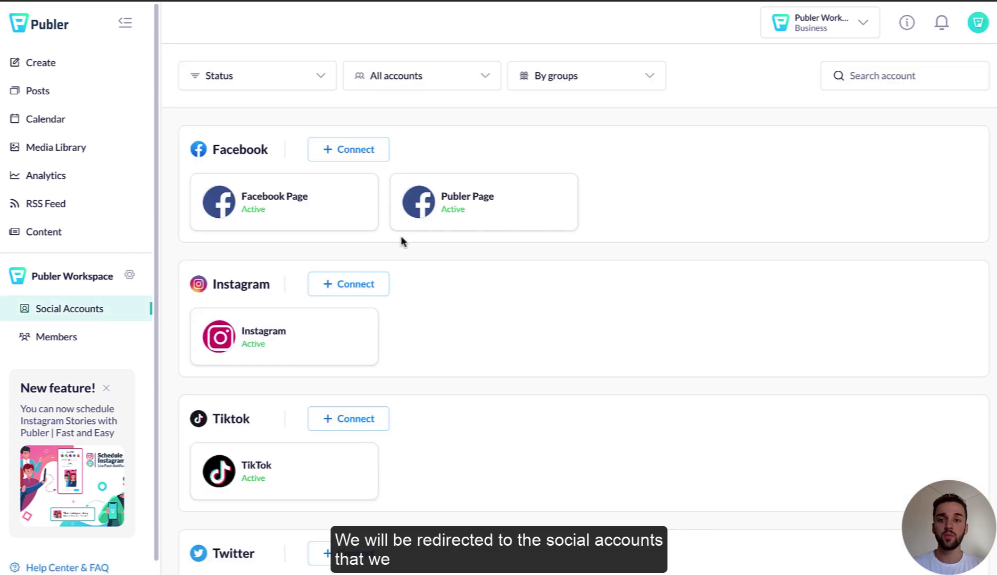
scroll(392, 227, "down", 3)
scroll(394, 225, "down", 9)
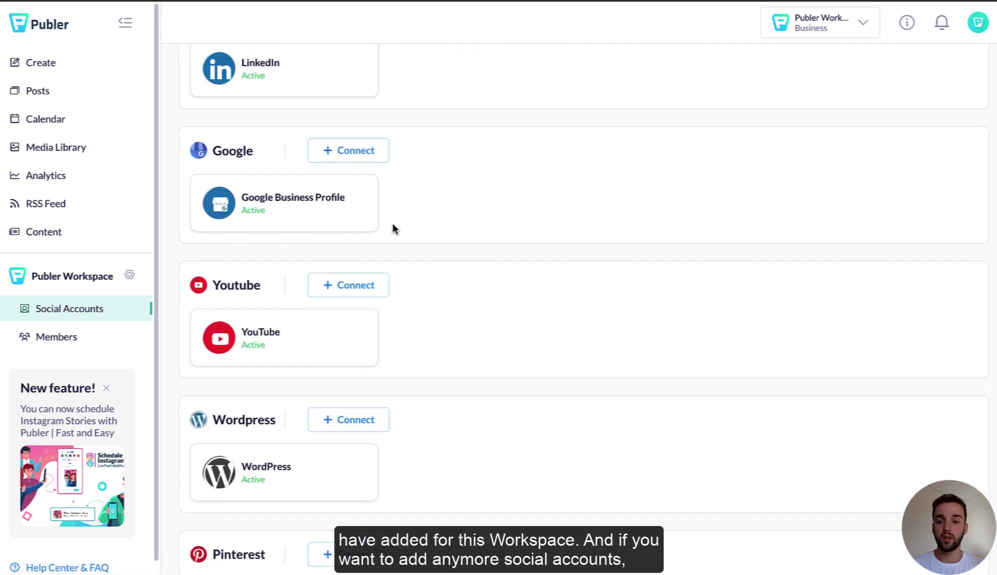
scroll(392, 225, "up", 12)
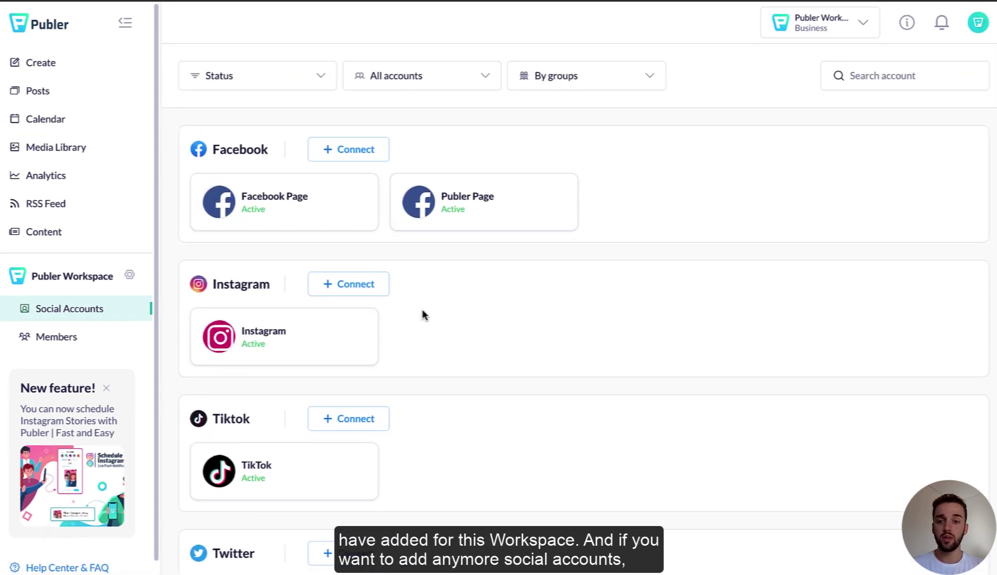
left_click(354, 288)
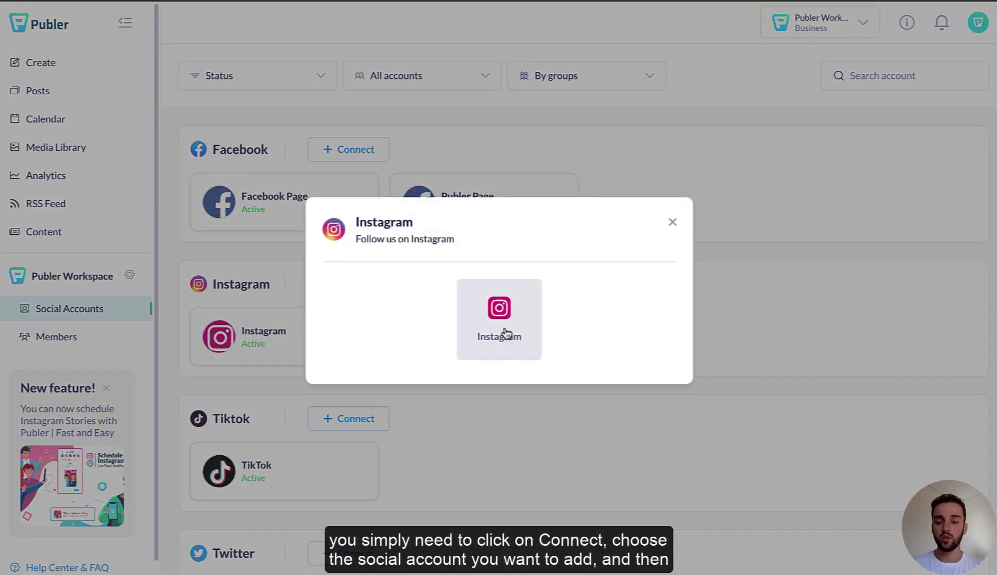
left_click(673, 224)
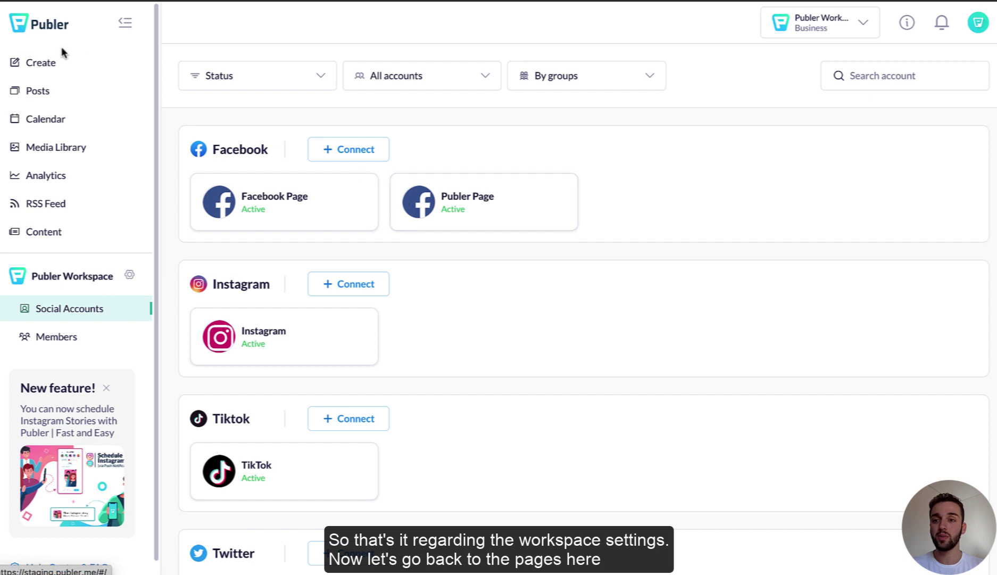
Step: Filter the Posts page to Posted items, then collapse the sidebar to icons only
left_click(38, 91)
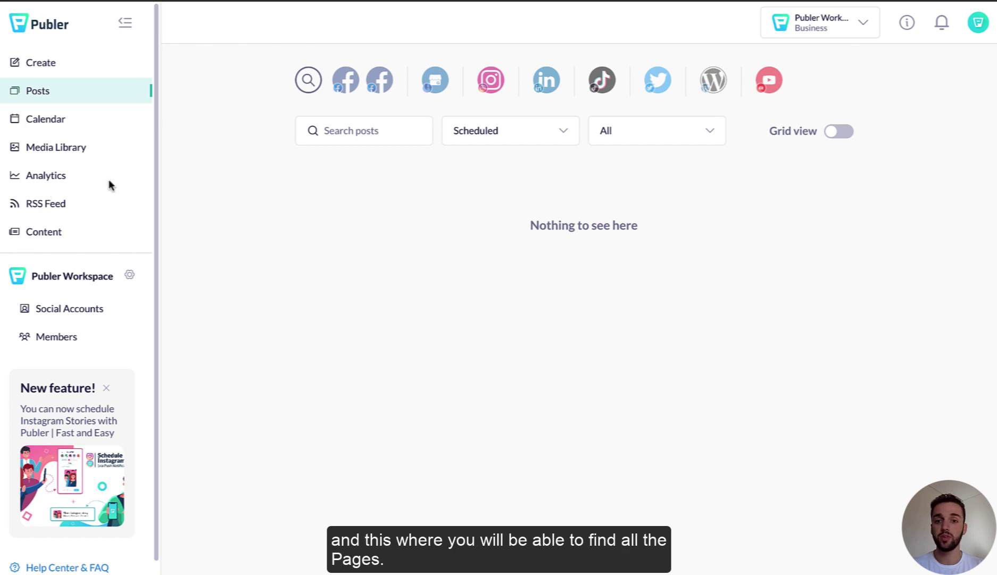
left_click(509, 131)
left_click(475, 200)
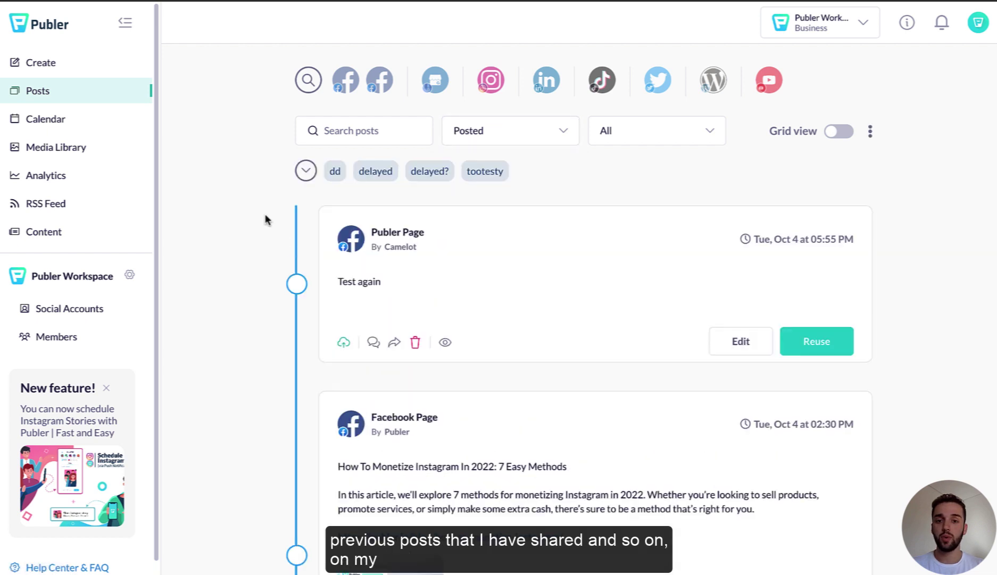
scroll(494, 283, "down", 3)
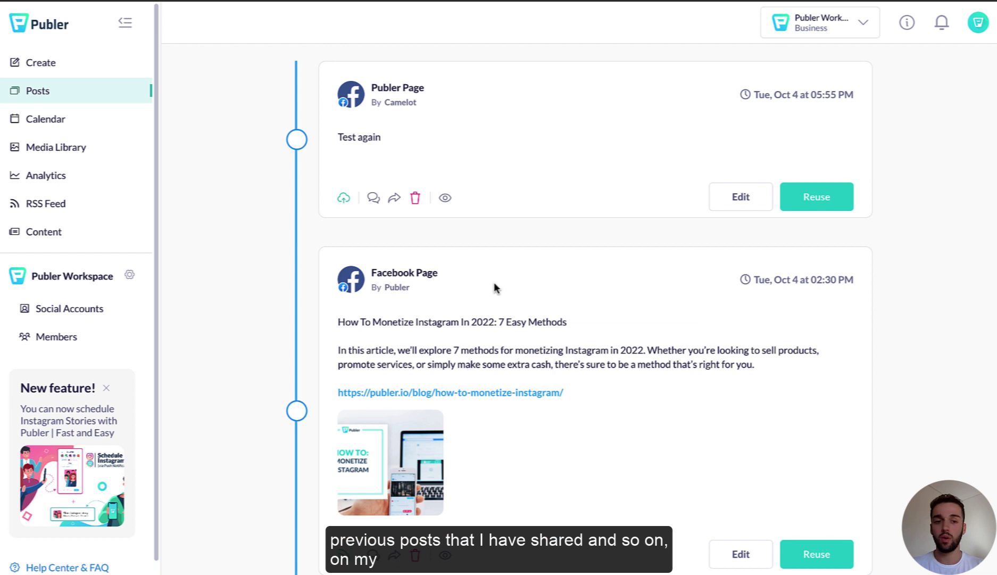
scroll(494, 282, "down", 1)
scroll(452, 352, "down", 3)
scroll(452, 352, "up", 5)
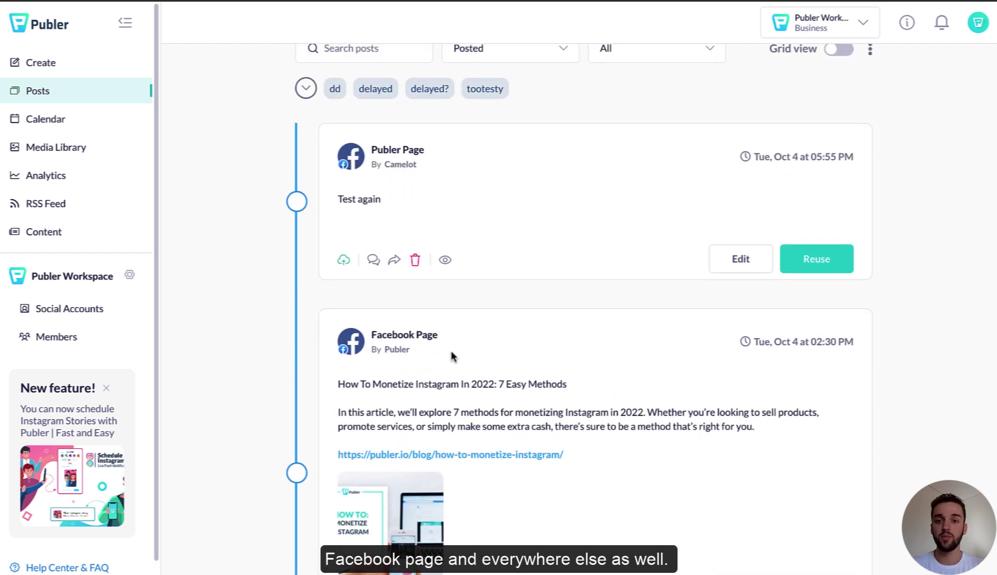
scroll(451, 352, "up", 2)
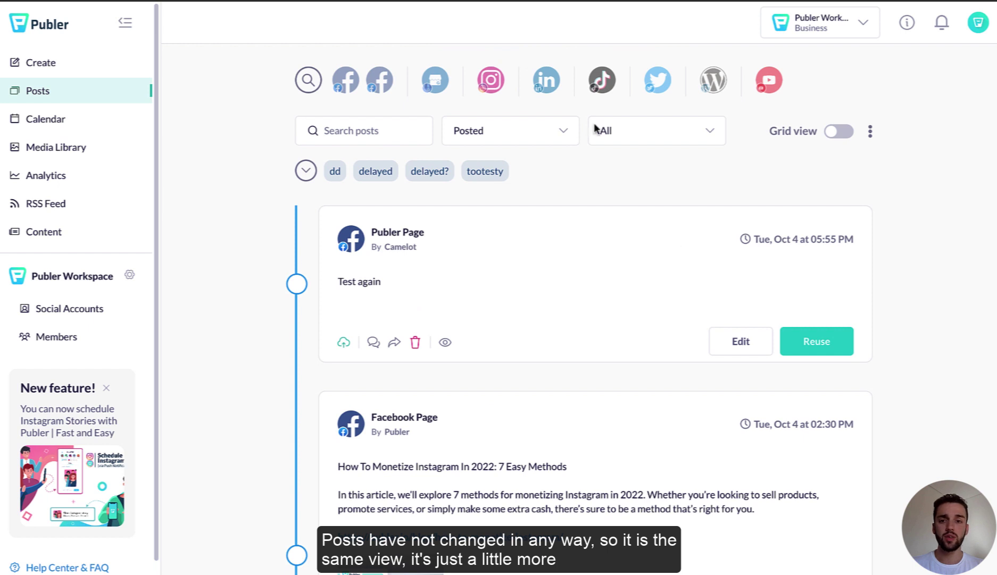
left_click(128, 24)
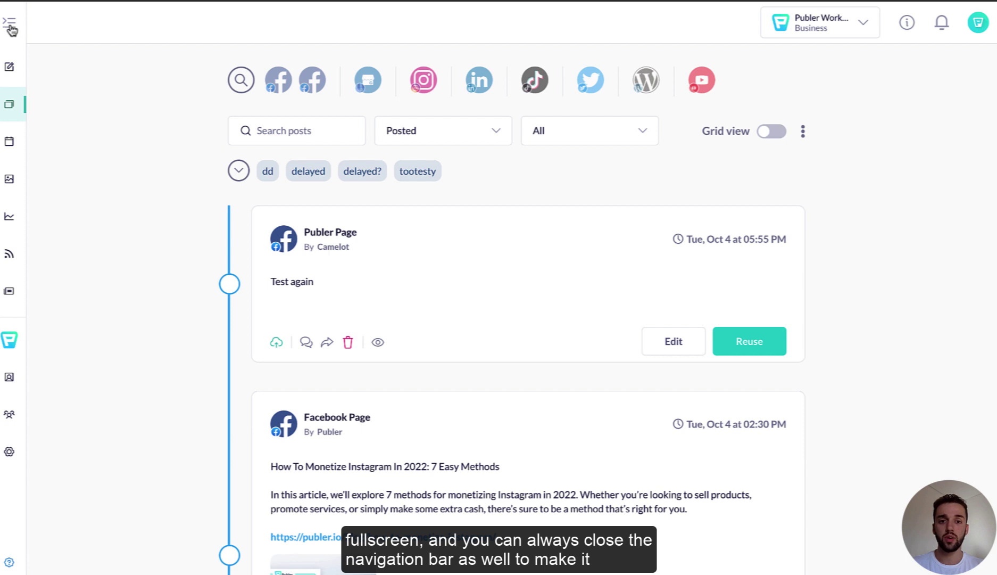
Step: Filter the Calendar to Posted items and step back one week
left_click(10, 143)
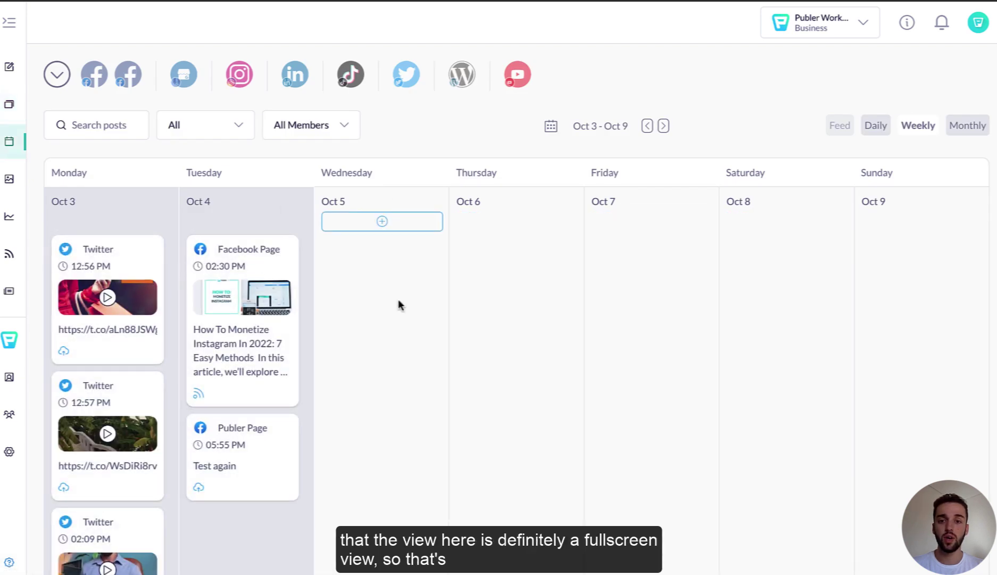
scroll(398, 298, "down", 2)
scroll(398, 298, "up", 2)
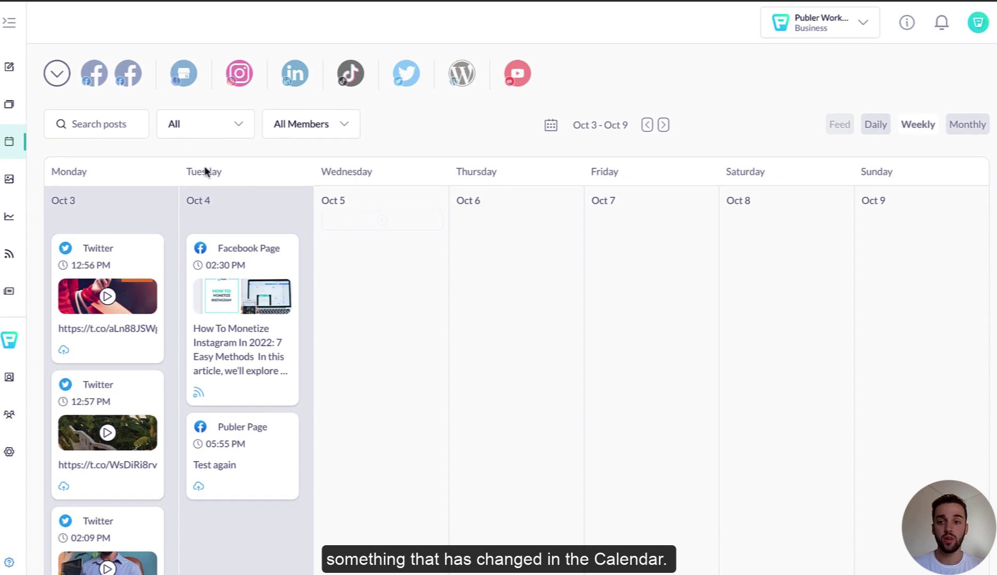
left_click(219, 127)
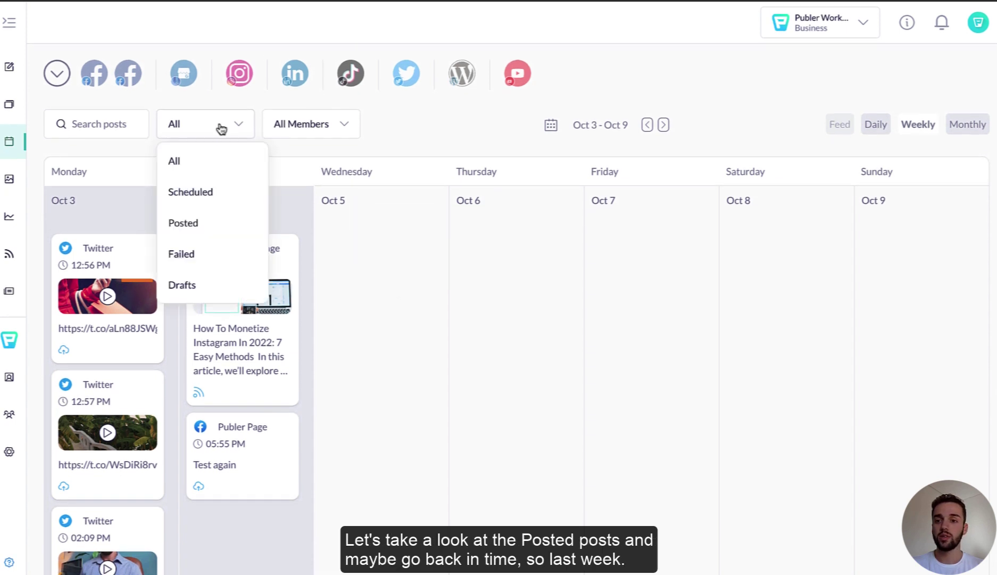
left_click(196, 228)
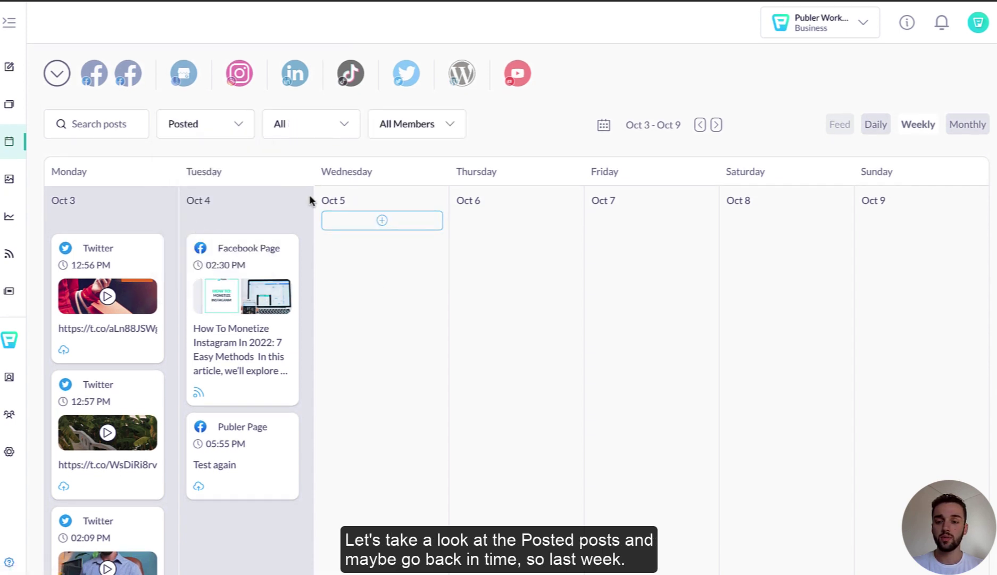
left_click(700, 125)
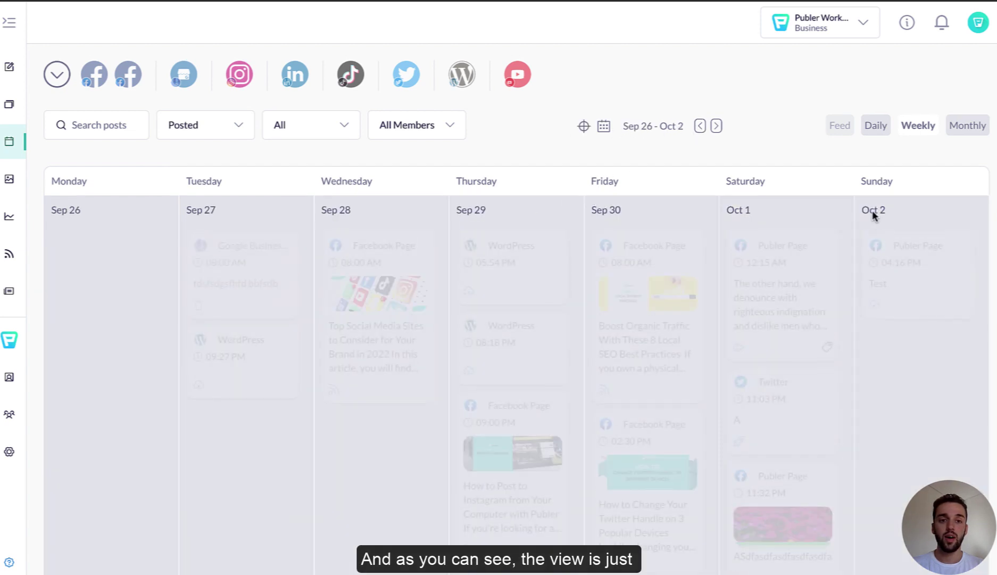
Step: Switch the calendar to the September 2022 monthly view and scroll through it
scroll(468, 303, "down", 3)
scroll(469, 304, "down", 3)
scroll(468, 303, "up", 6)
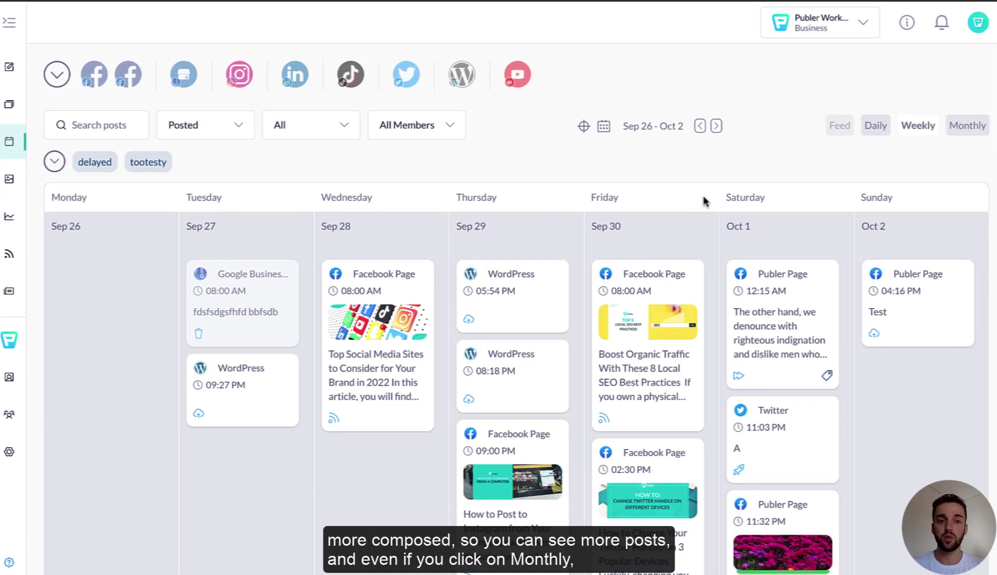
left_click(967, 127)
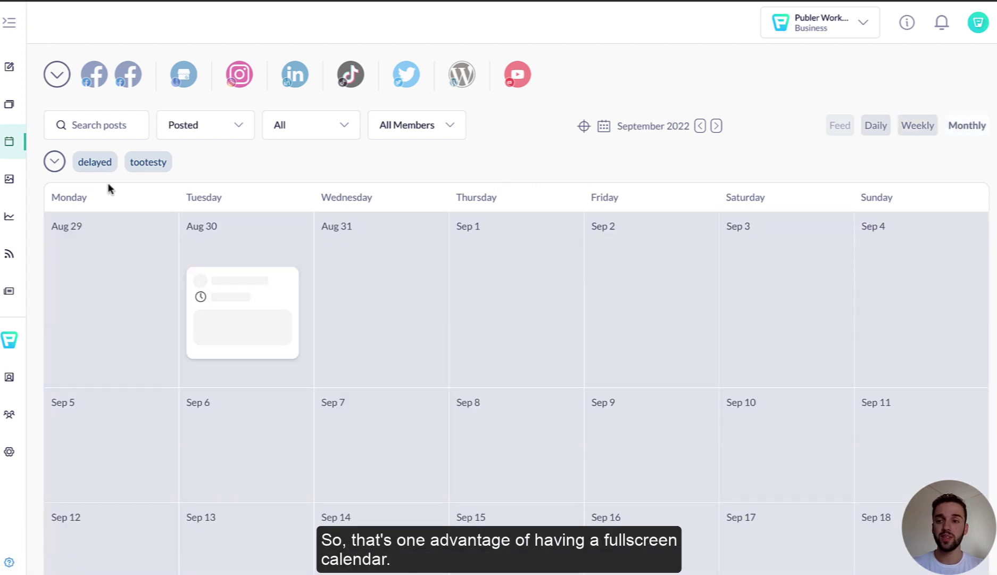
scroll(404, 320, "down", 3)
scroll(400, 392, "down", 20)
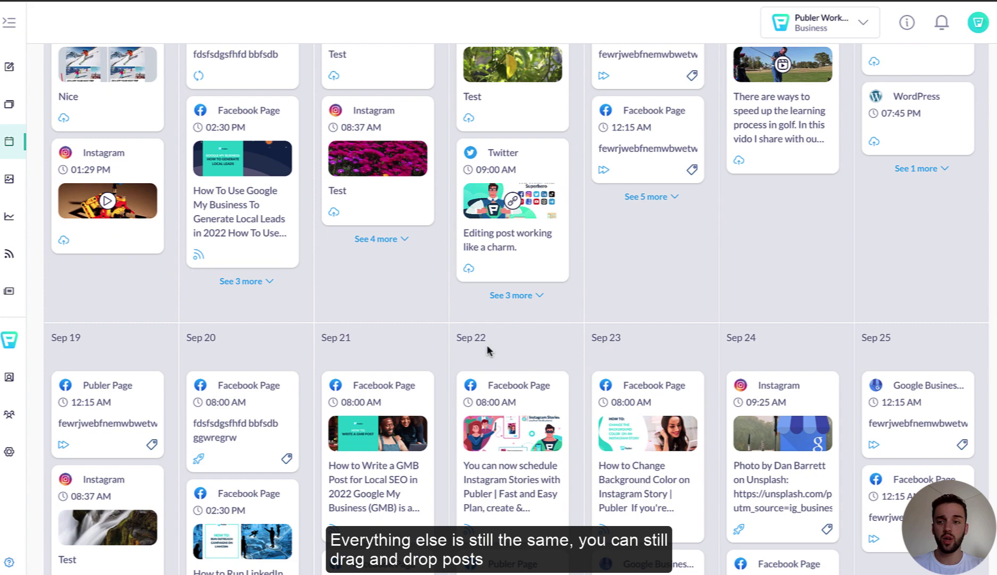
scroll(489, 350, "up", 10)
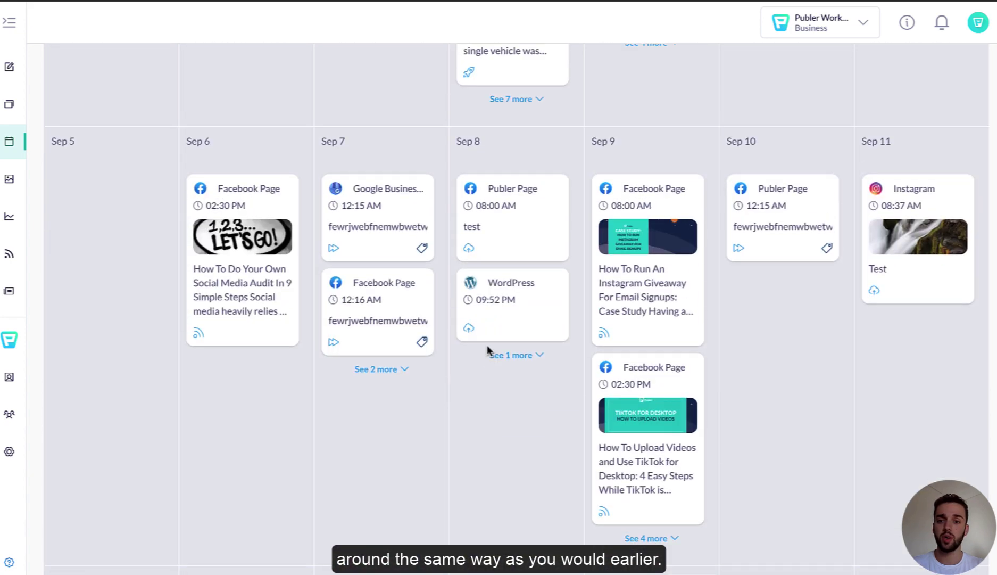
scroll(487, 347, "up", 6)
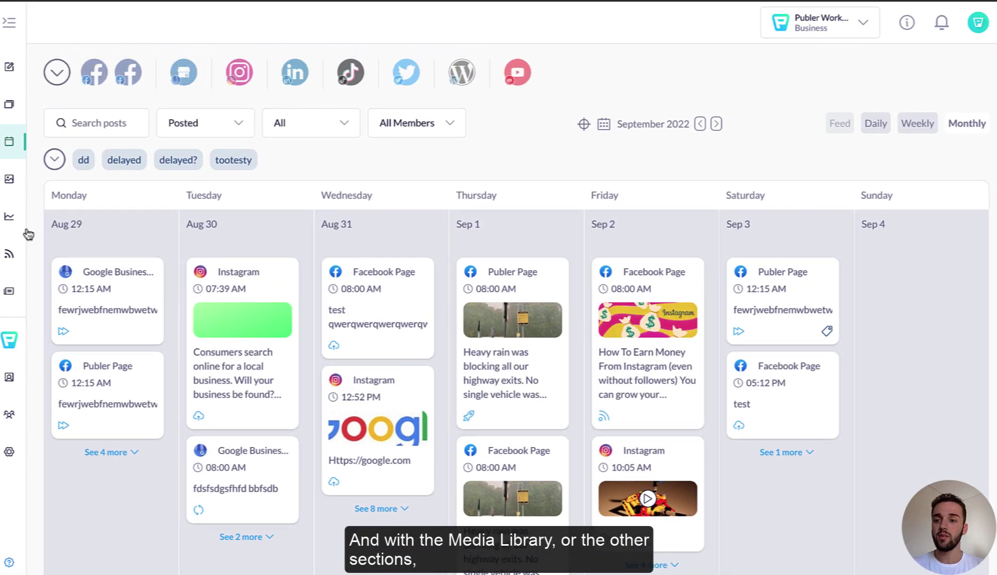
Step: Expand the sidebar and browse Media Library and RSS Feed, ending on the Content headline search
left_click(9, 22)
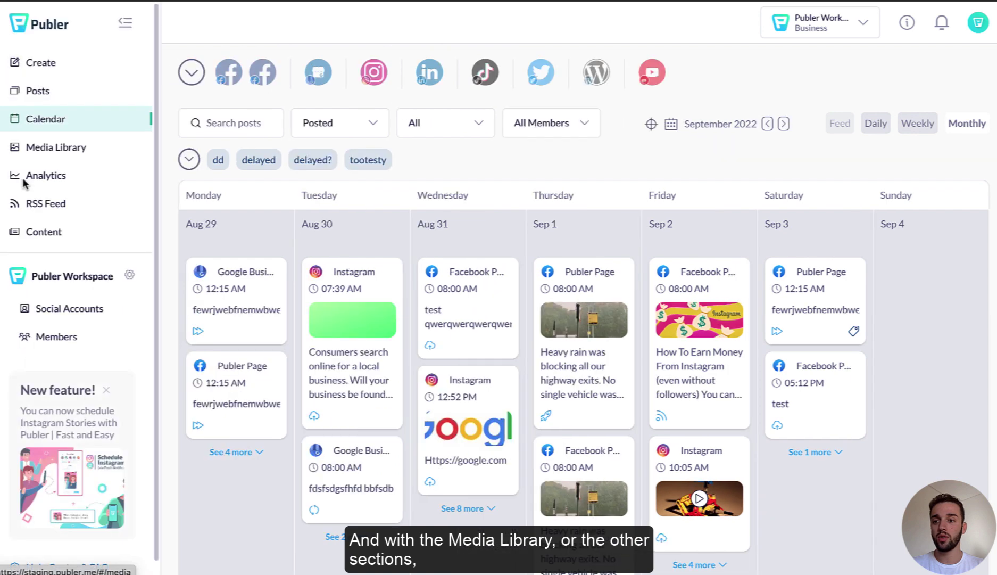
left_click(48, 151)
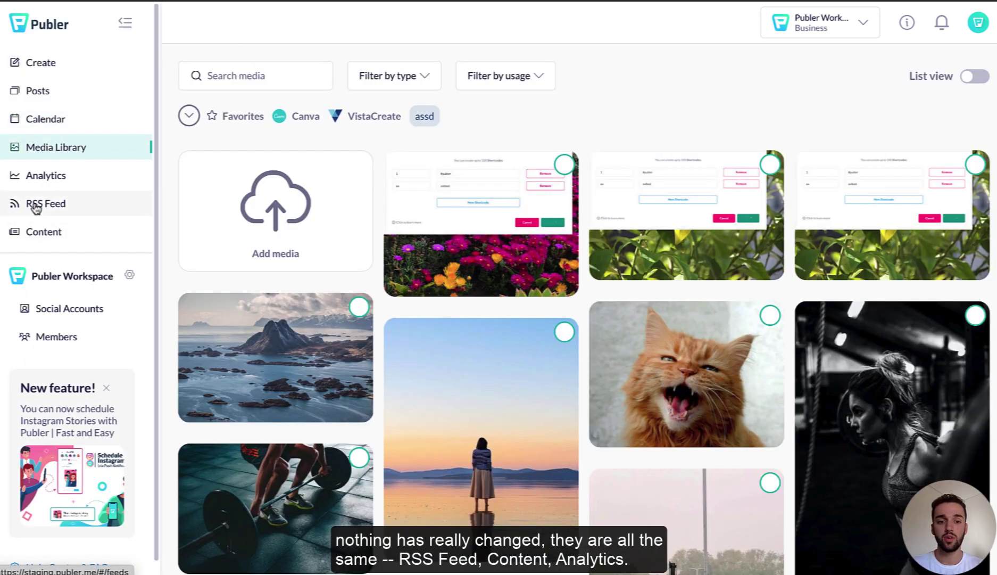
left_click(36, 206)
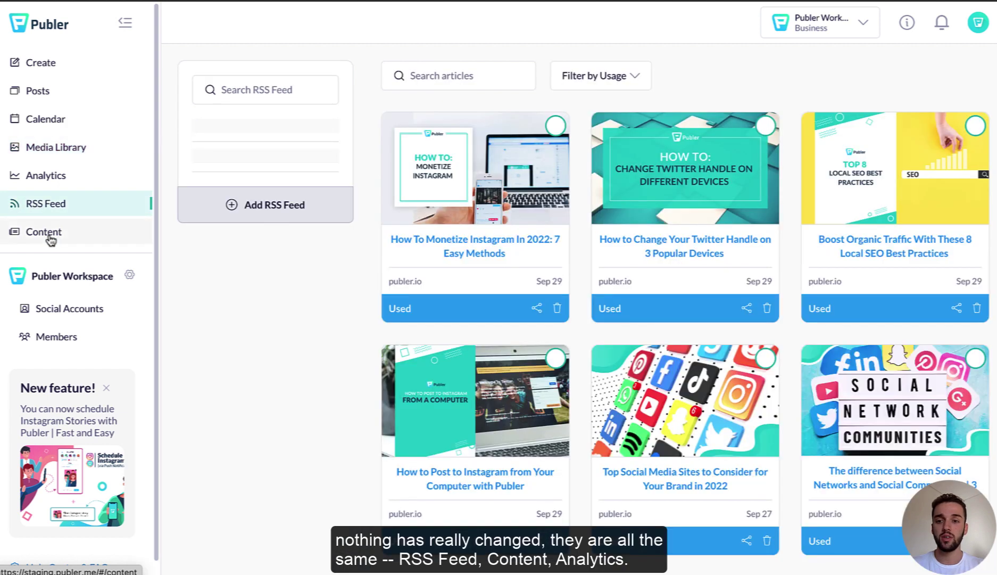
left_click(49, 239)
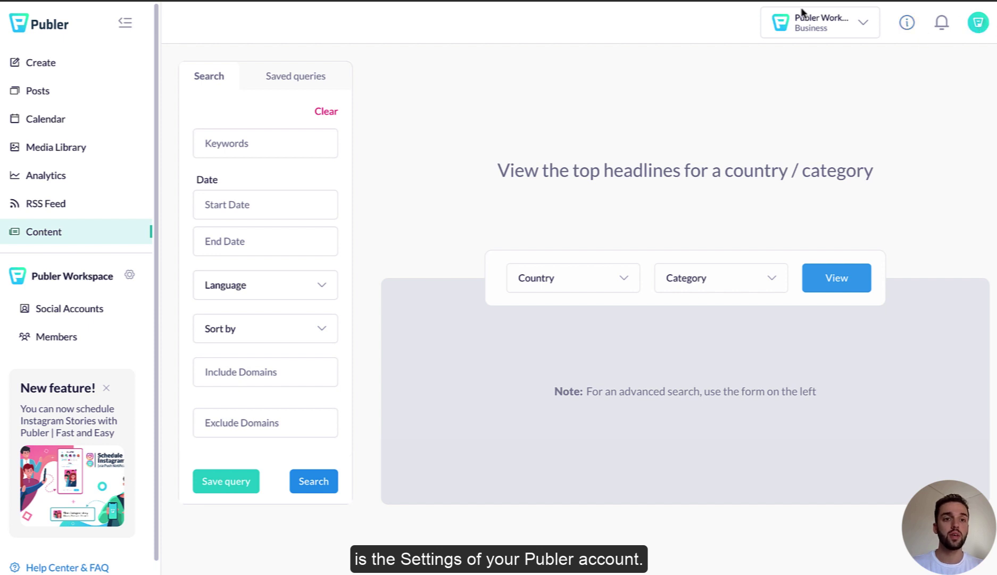
left_click(976, 26)
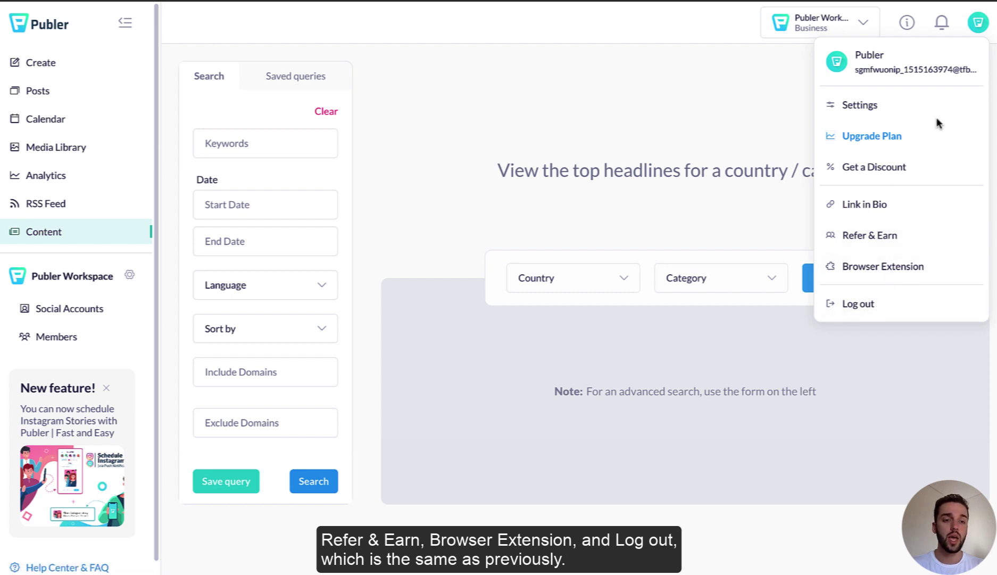
left_click(946, 25)
left_click(943, 25)
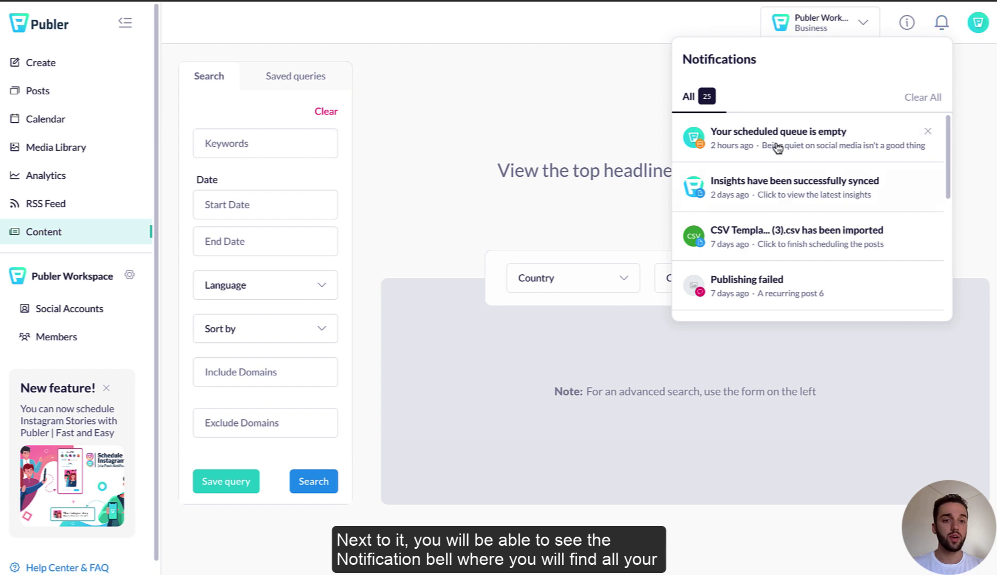
left_click(944, 32)
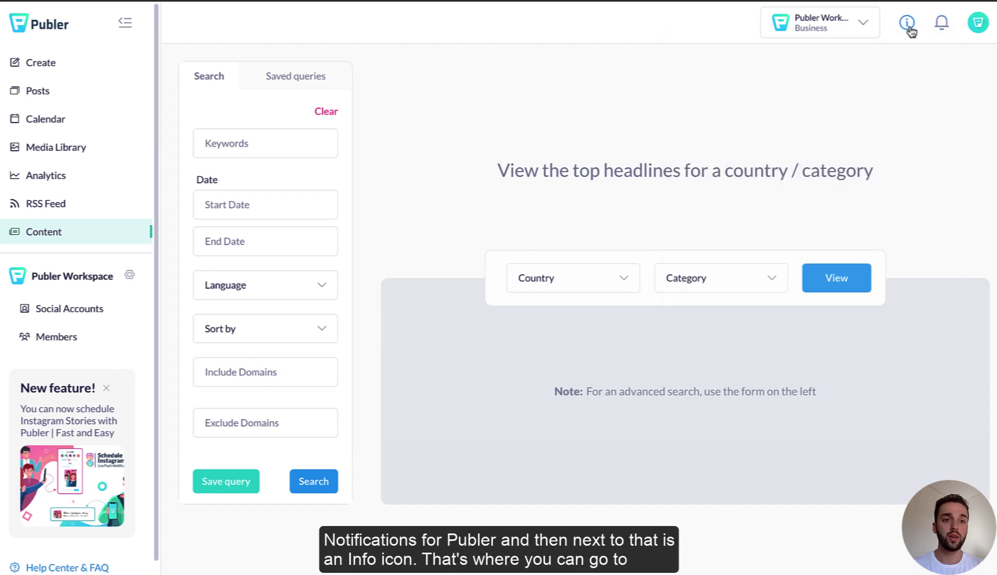
left_click(907, 24)
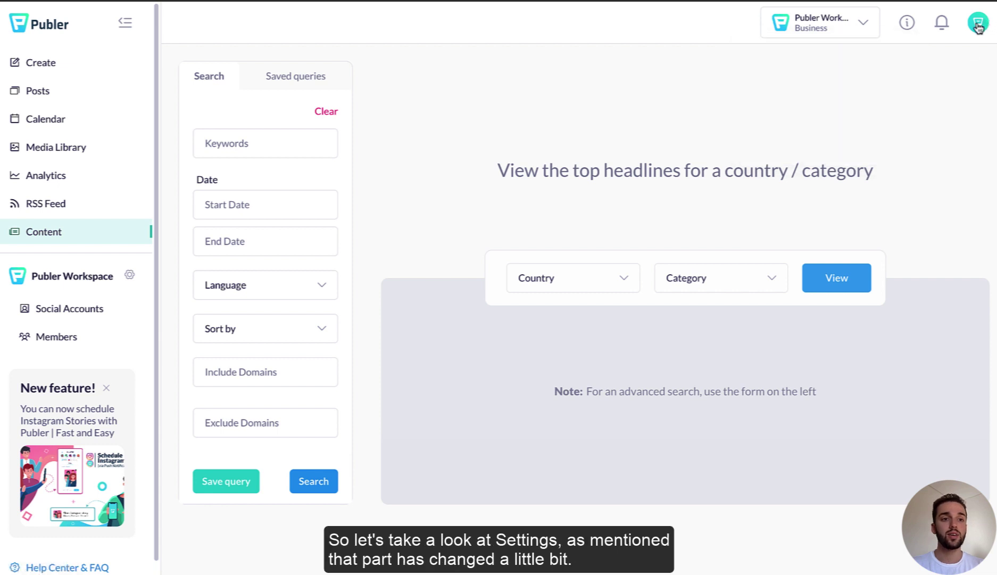
Step: Open account Settings from the avatar menu and scroll through the main settings page
mouse_move(978, 22)
left_click(874, 109)
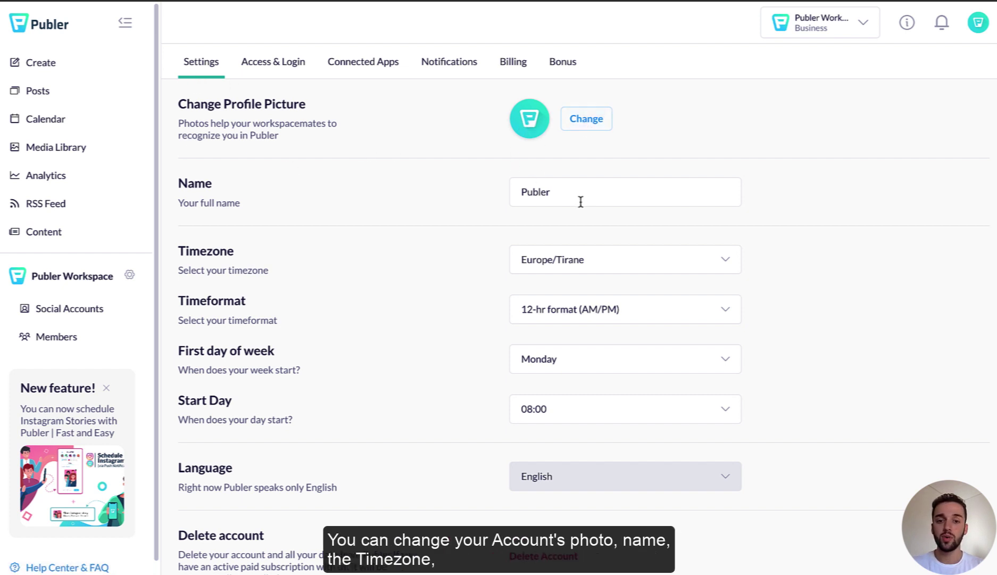
scroll(437, 209, "down", 1)
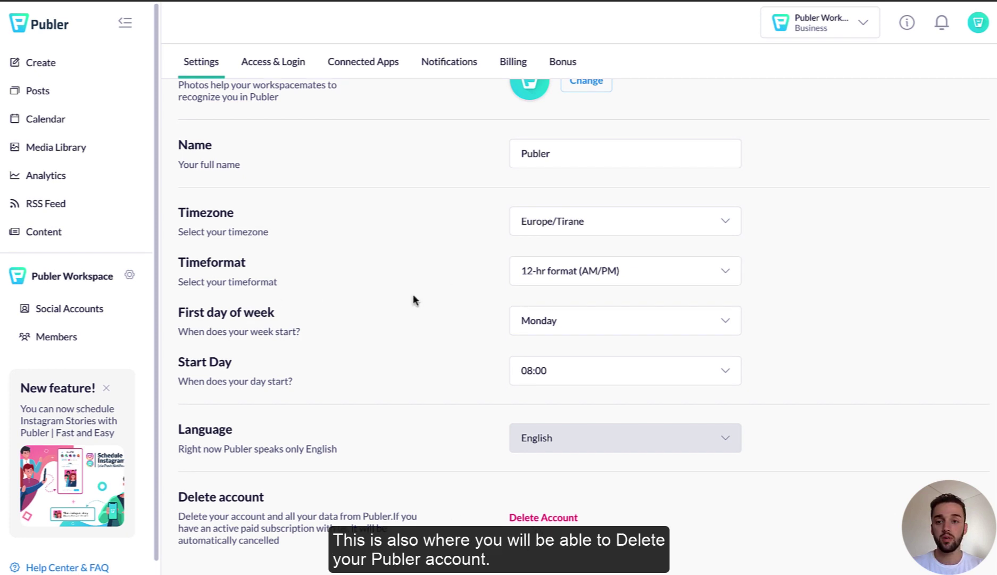
scroll(412, 295, "up", 1)
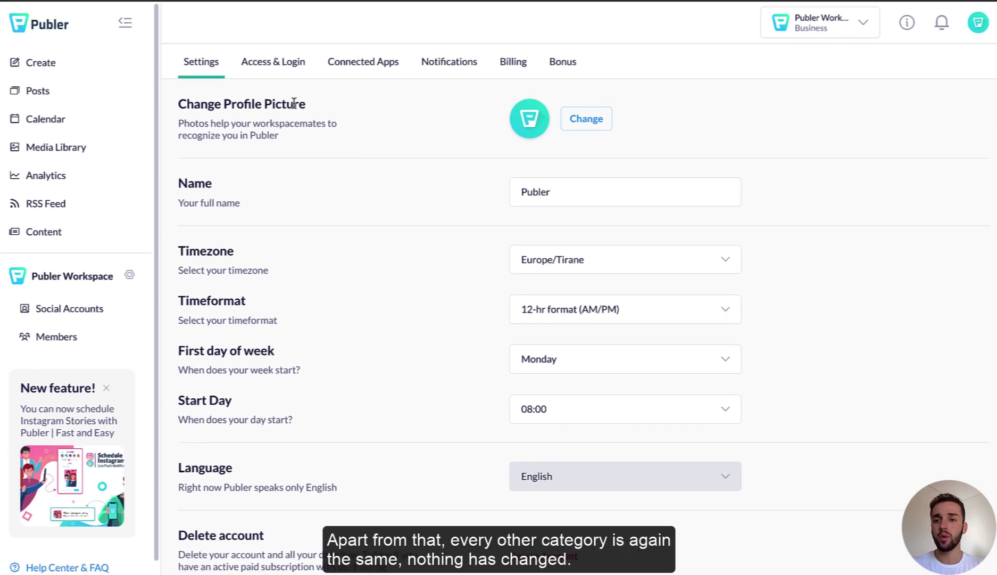
Step: Review the Access & Login, Connected Apps, Notifications, Billing and Bonus settings tabs
left_click(275, 68)
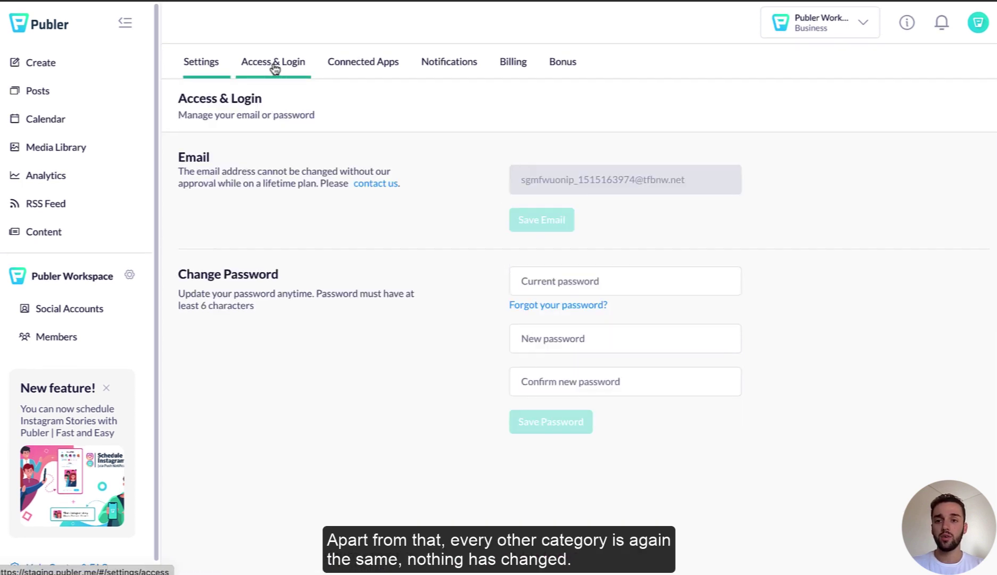
left_click(372, 64)
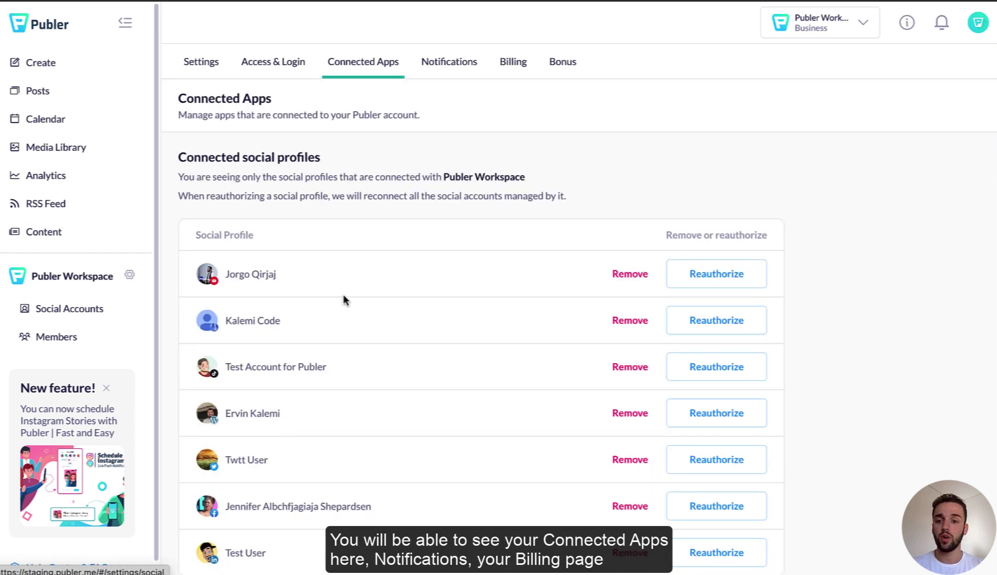
left_click(445, 68)
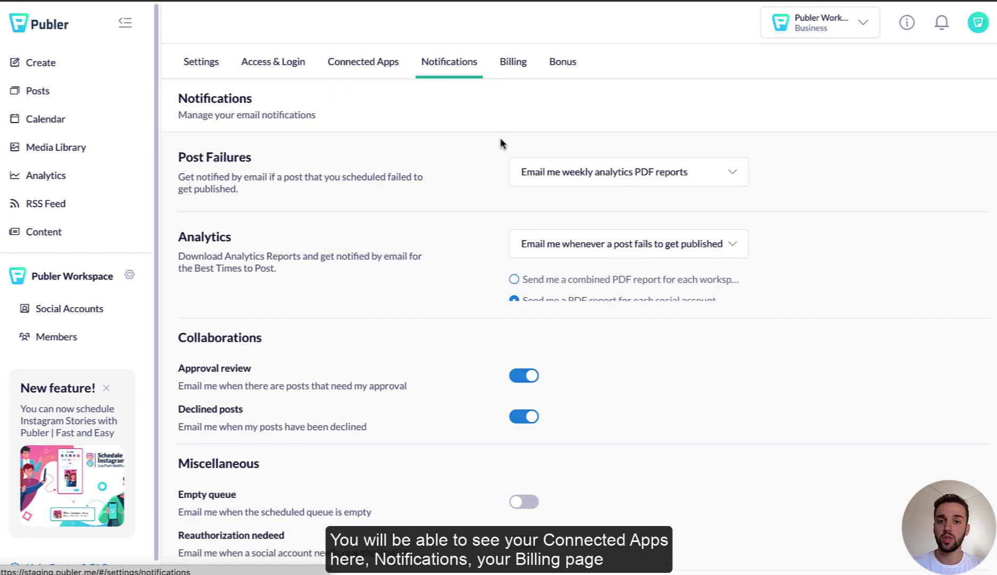
left_click(514, 63)
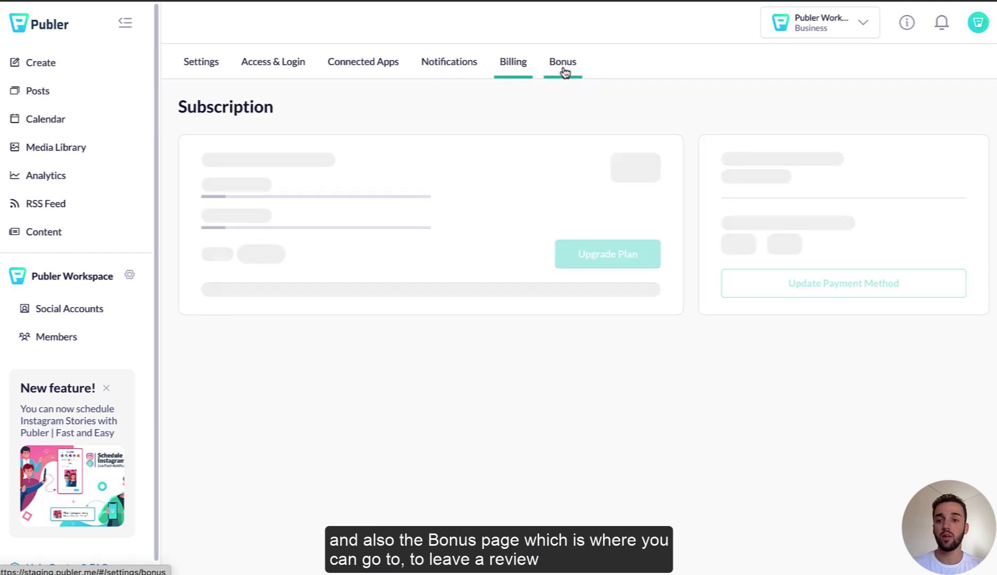
left_click(563, 62)
scroll(431, 298, "down", 2)
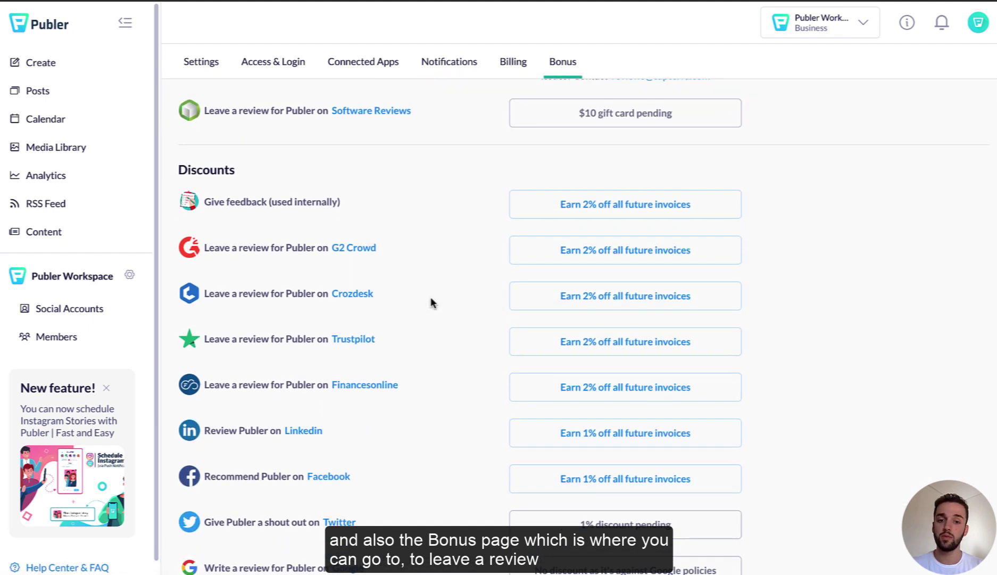
scroll(431, 302, "down", 2)
scroll(448, 325, "up", 2)
scroll(448, 325, "up", 2)
scroll(473, 235, "up", 1)
Step: Return to the Calendar's September 2022 monthly view with the Sep 4 and Sep 5 posts
left_click(45, 122)
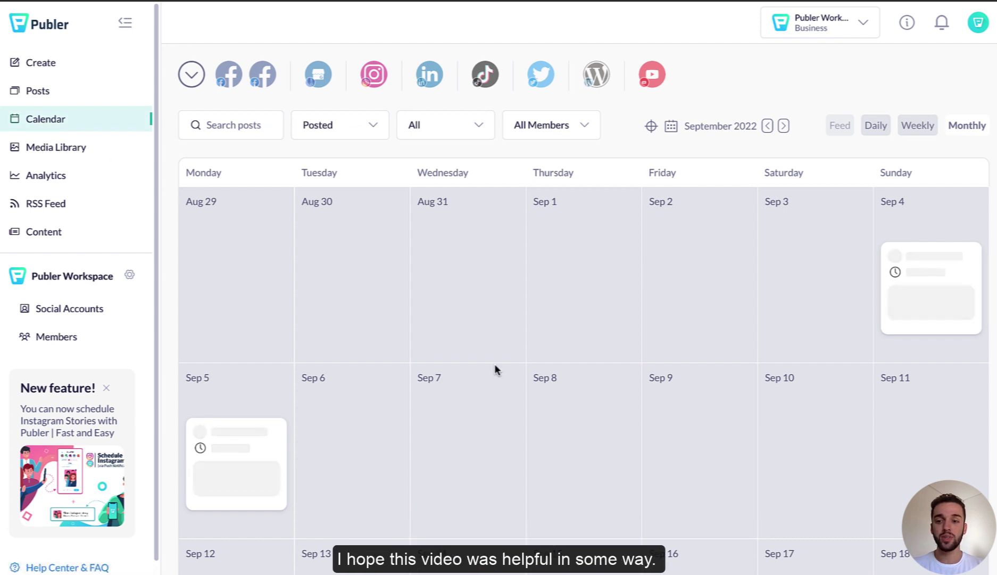